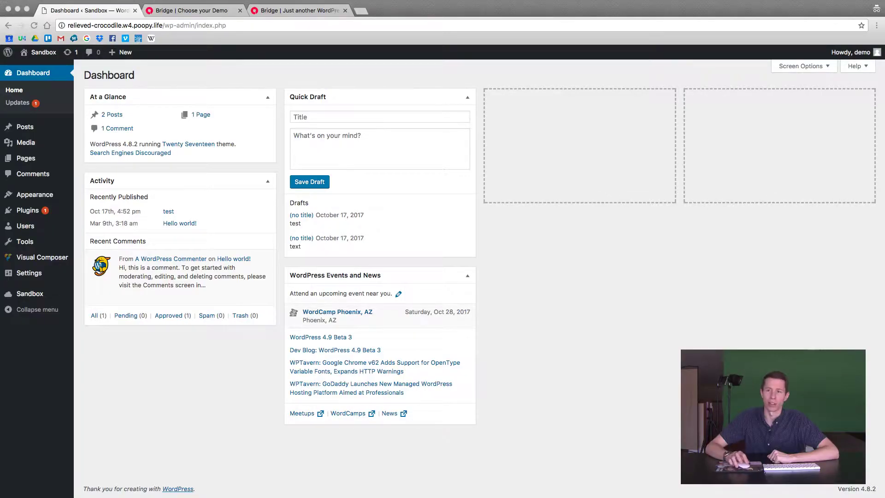
Open the theme management page and bring up the upload form for adding a new theme
left_click(97, 397)
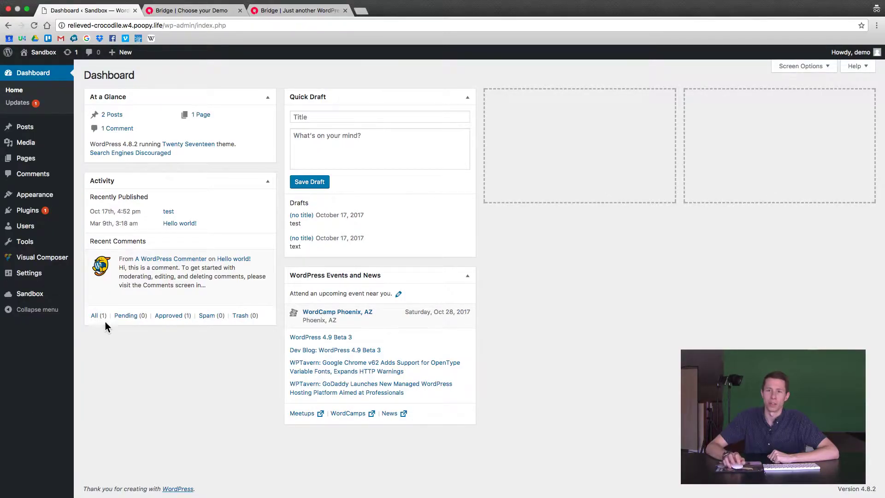
mouse_move(36, 197)
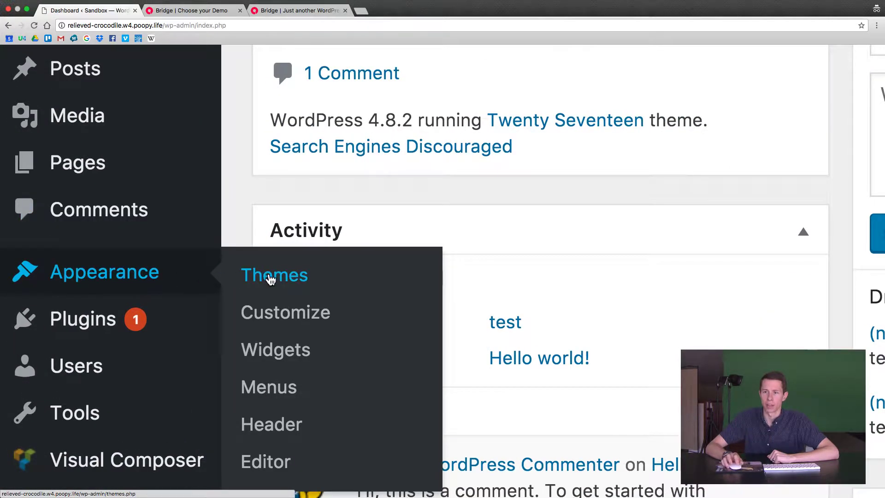
left_click(273, 279)
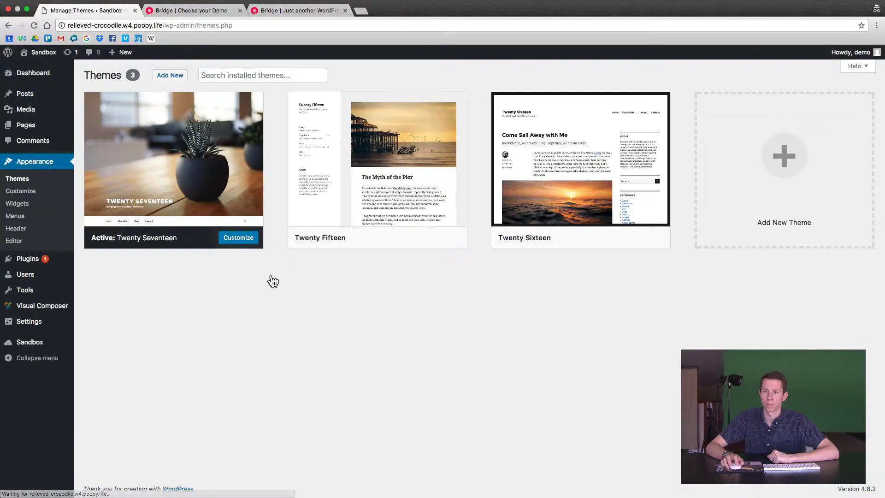
left_click(176, 76)
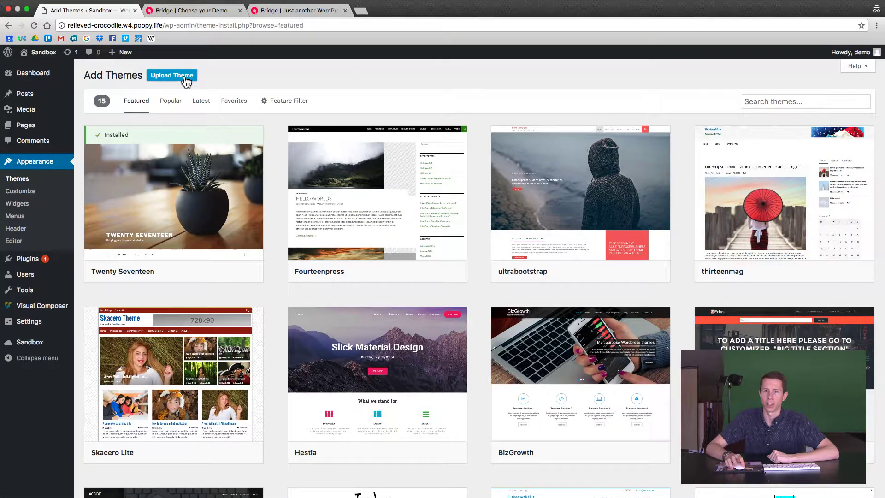
left_click(184, 78)
Upload and install the theme archive bridge.zip from the extracted themeforest folder in Documents
left_click(406, 158)
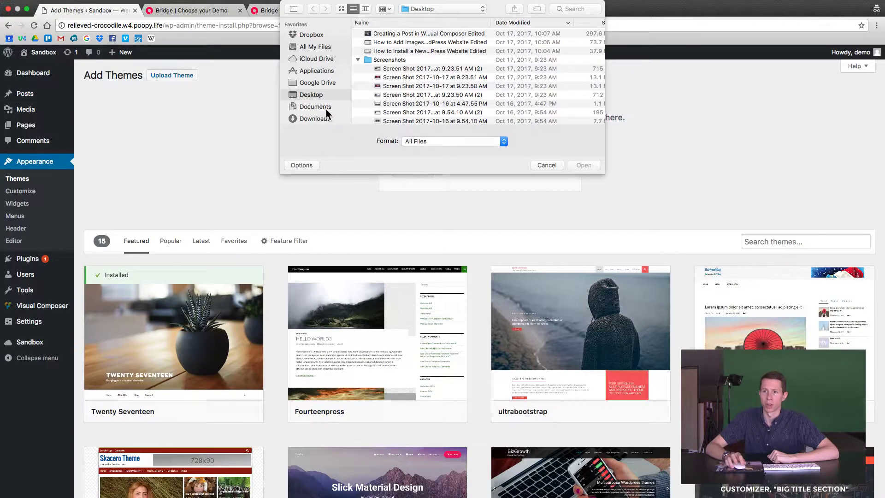
left_click(323, 108)
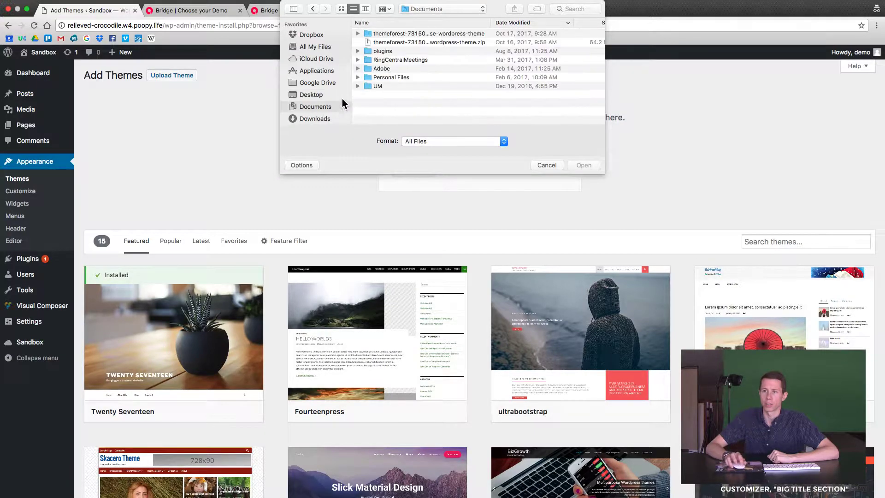
left_click(391, 43)
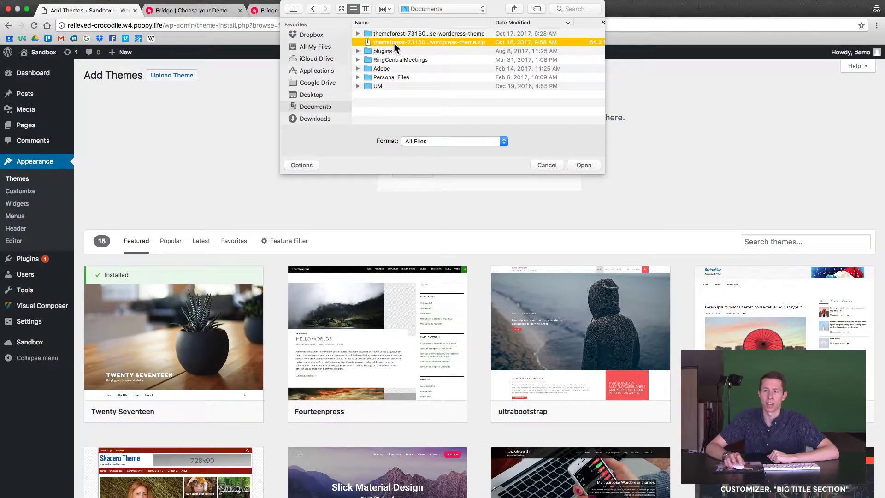
left_click(358, 35)
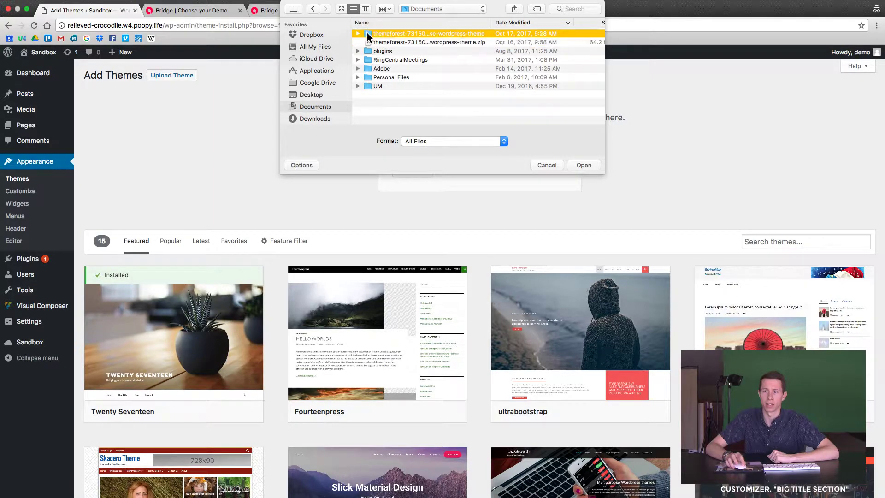
left_click(358, 35)
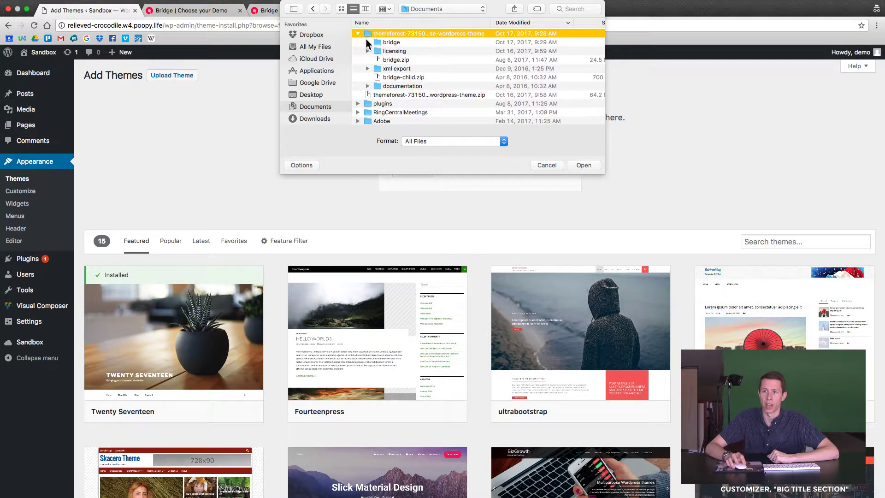
left_click(394, 63)
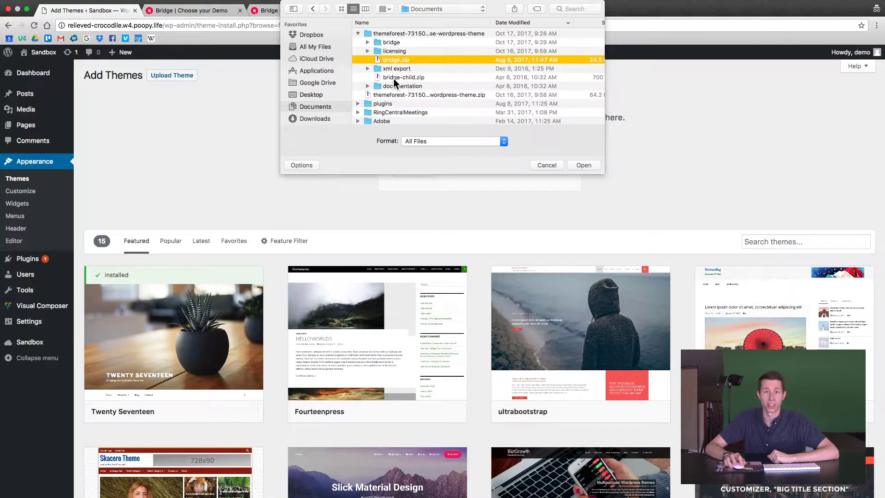
left_click(394, 78)
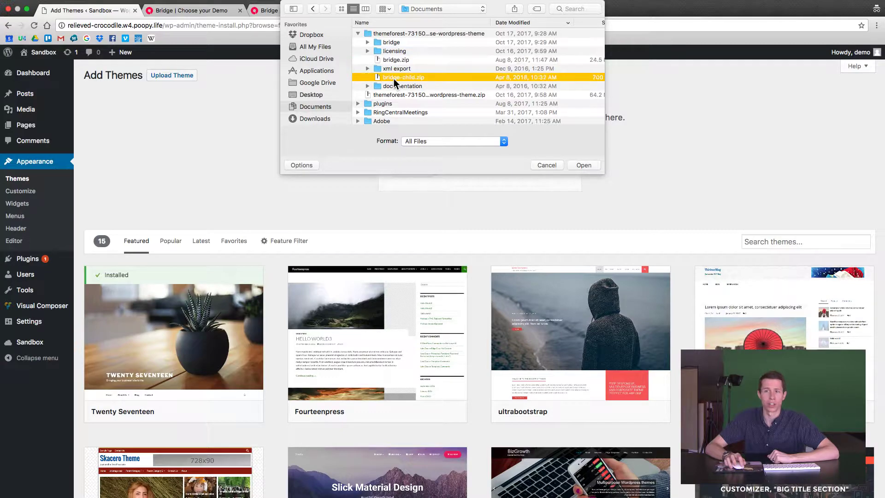
left_click(392, 63)
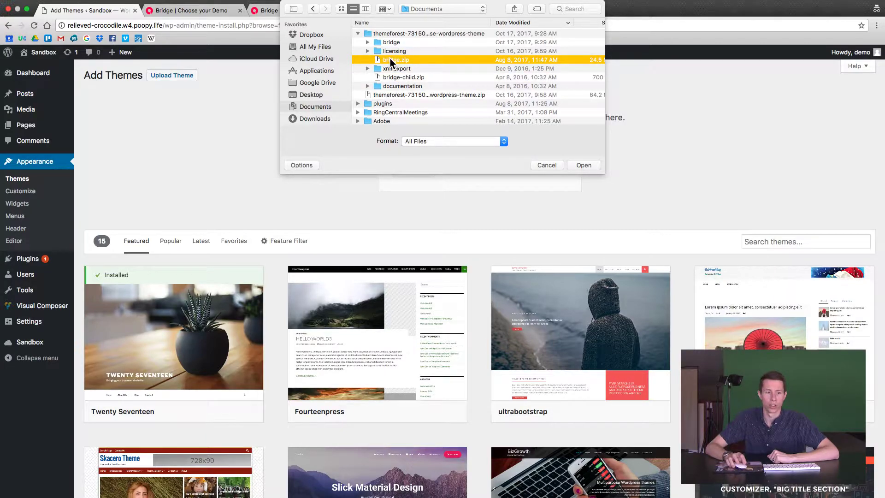
left_click(579, 165)
left_click(413, 172)
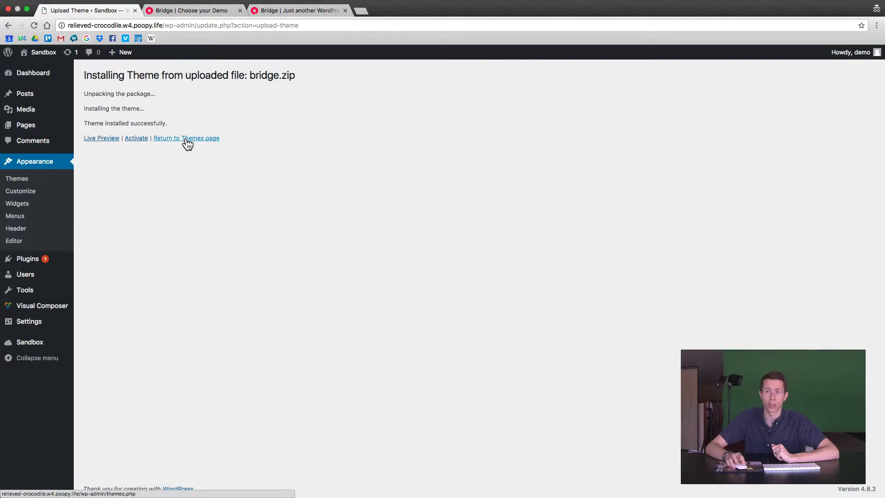
Return to the installed themes and upload and install the child theme archive bridge-child.zip
left_click(122, 158)
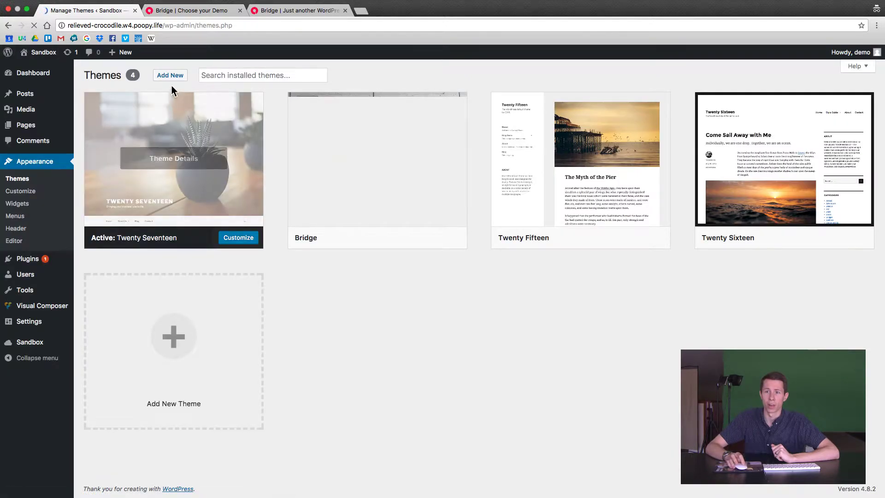
left_click(166, 81)
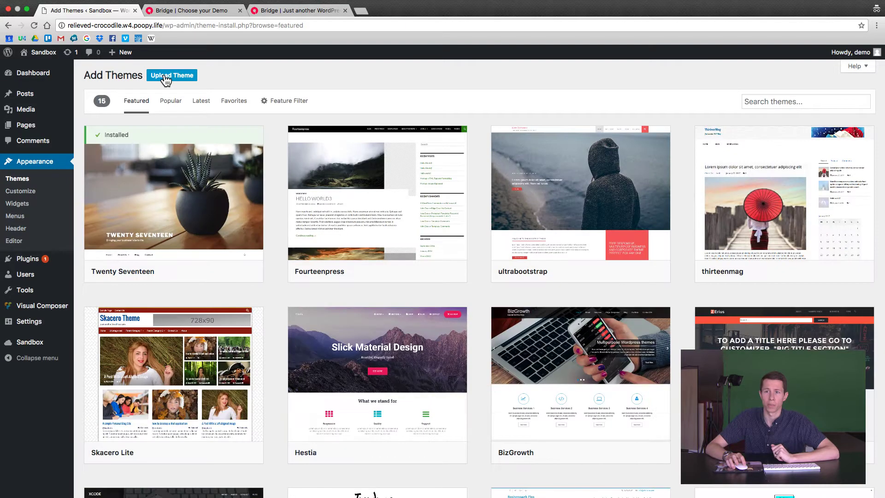
left_click(166, 79)
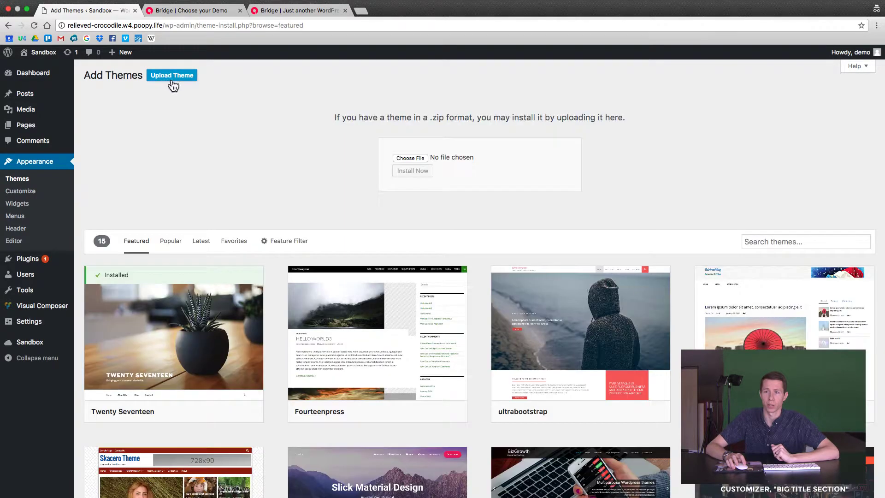
left_click(409, 159)
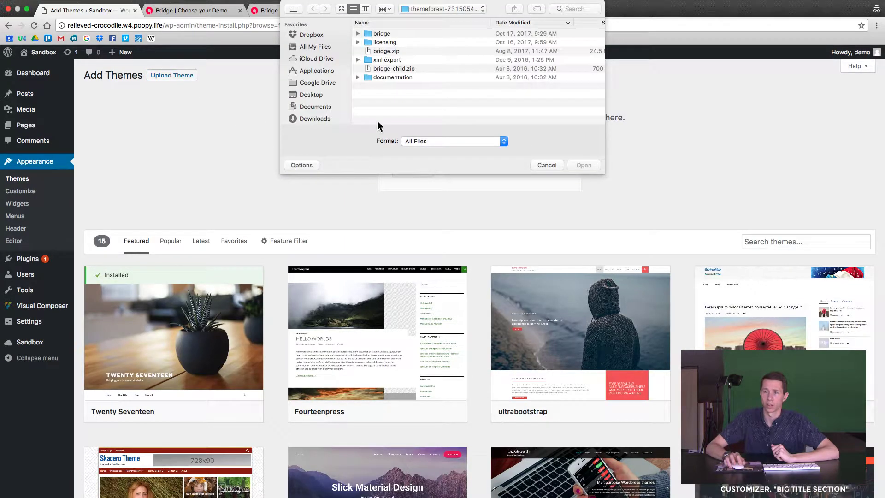
left_click(390, 69)
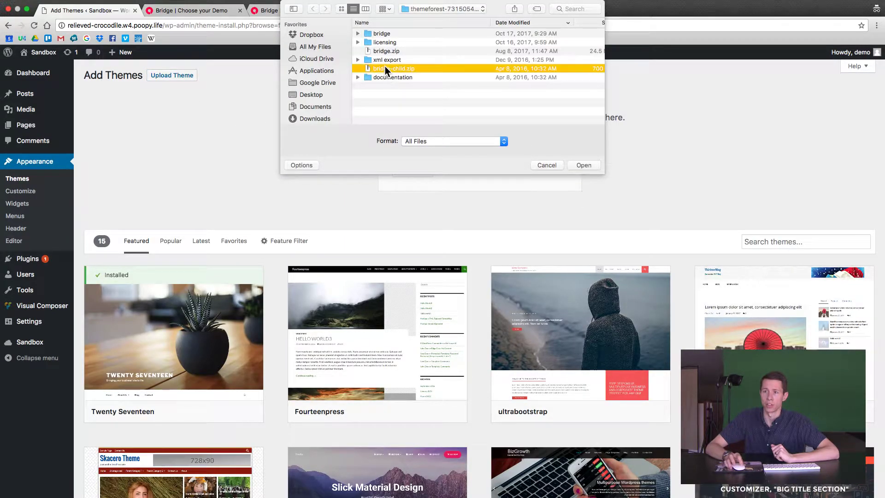
left_click(584, 165)
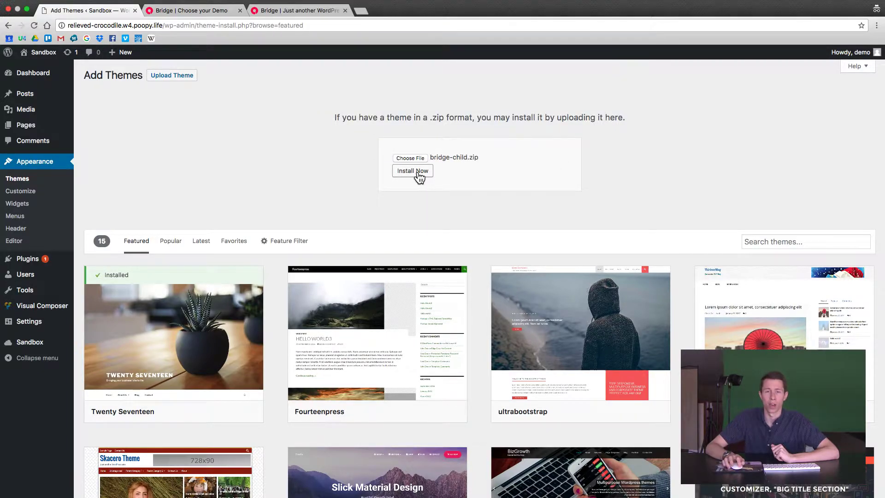
left_click(418, 172)
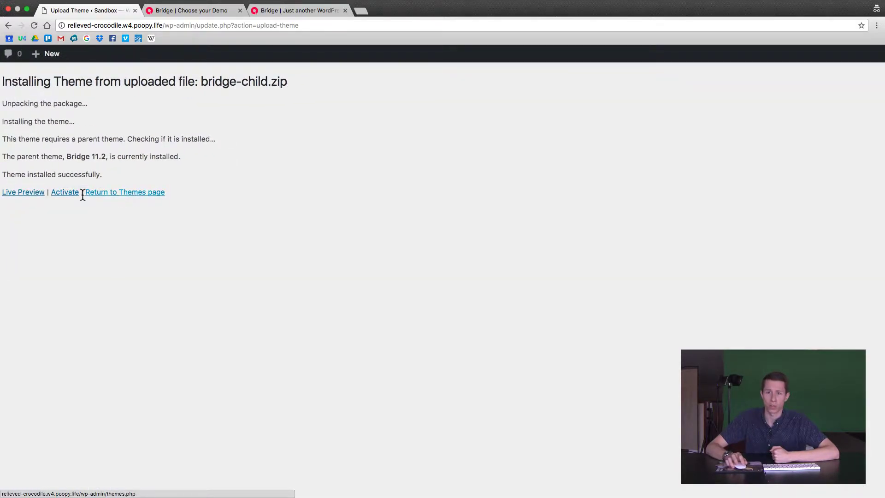
Activate the Bridge Child theme and open the Sandbox site's front end in a separate browser tab
left_click(65, 192)
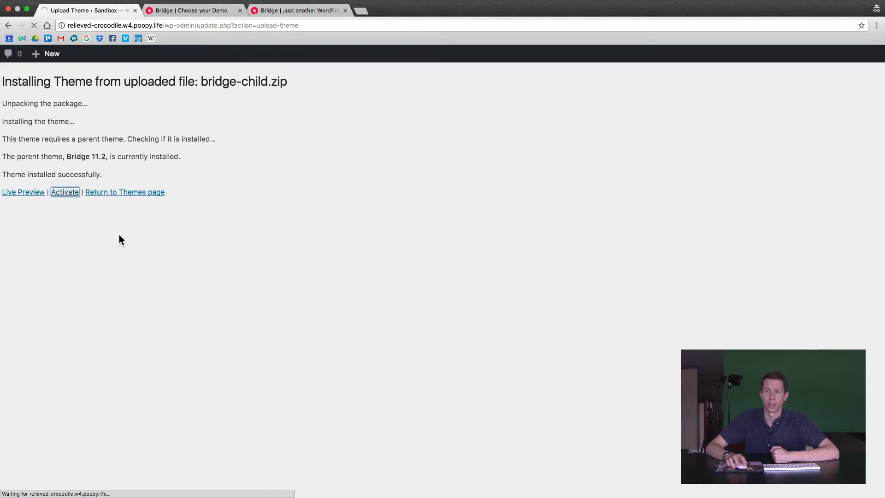
left_click(178, 10)
left_click(99, 12)
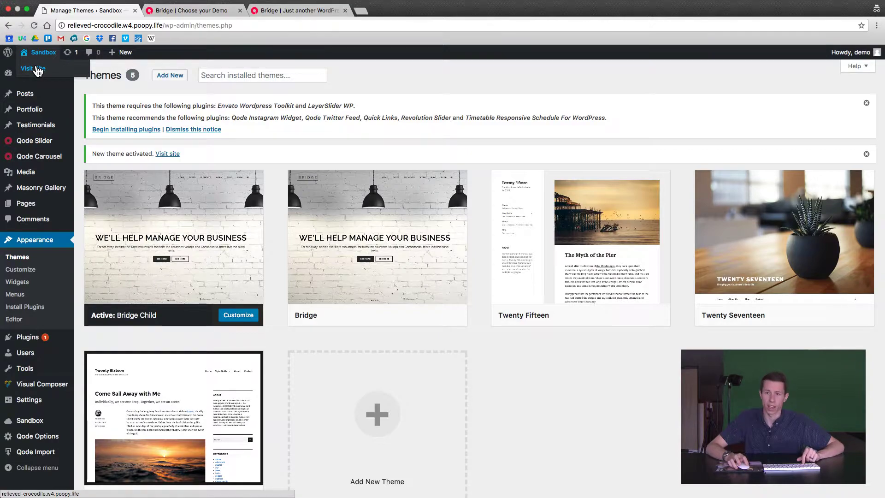
left_click(36, 69, "super")
left_click(196, 9)
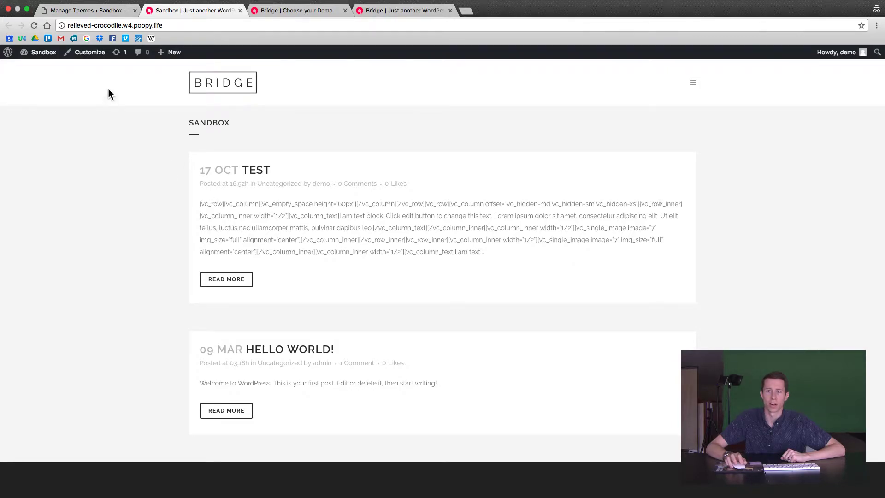
Browse the Bridge demo gallery at bridgelanding.qodeinteractive.com/choose-your-demo/ to examine the available demo designs
left_click(299, 13)
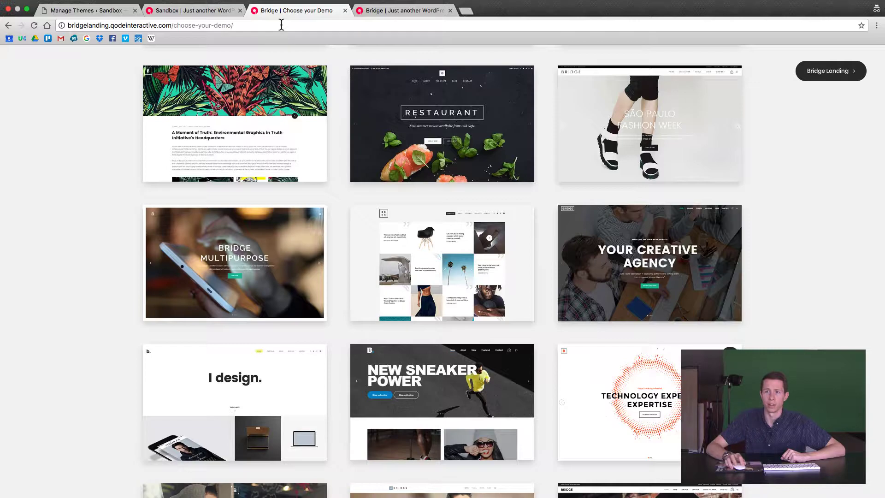
left_click(281, 24)
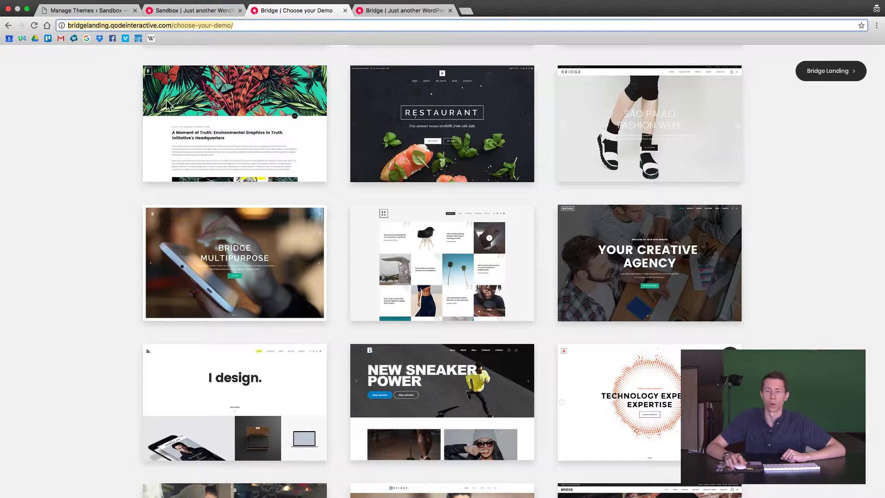
scroll(81, 131, "up", 5)
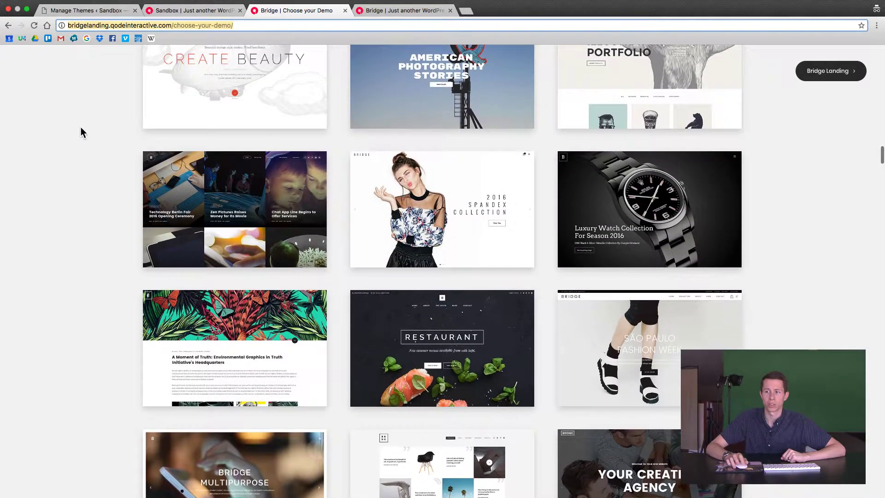
scroll(81, 132, "down", 2)
scroll(80, 131, "up", 15)
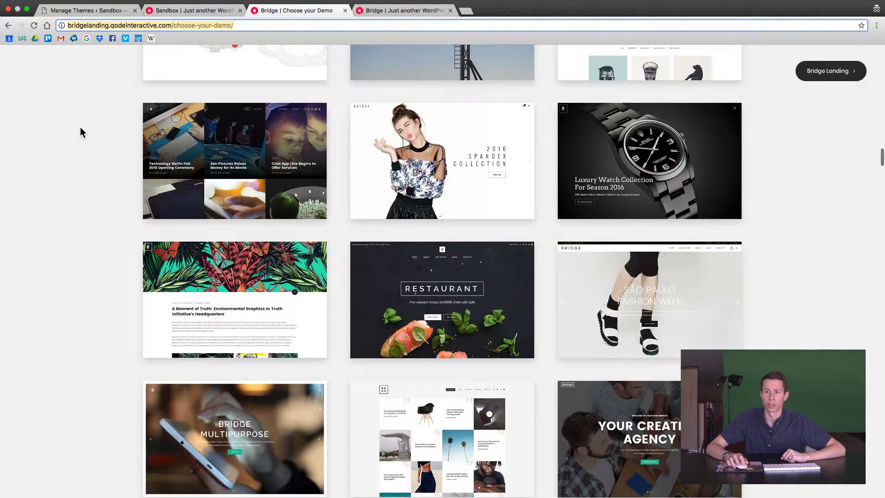
scroll(80, 133, "up", 5)
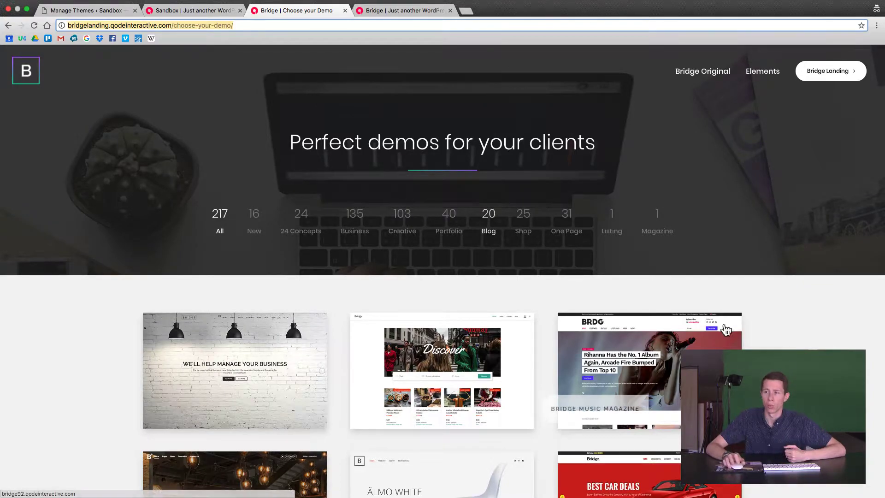
scroll(442, 277, "down", 1)
scroll(442, 277, "down", 20)
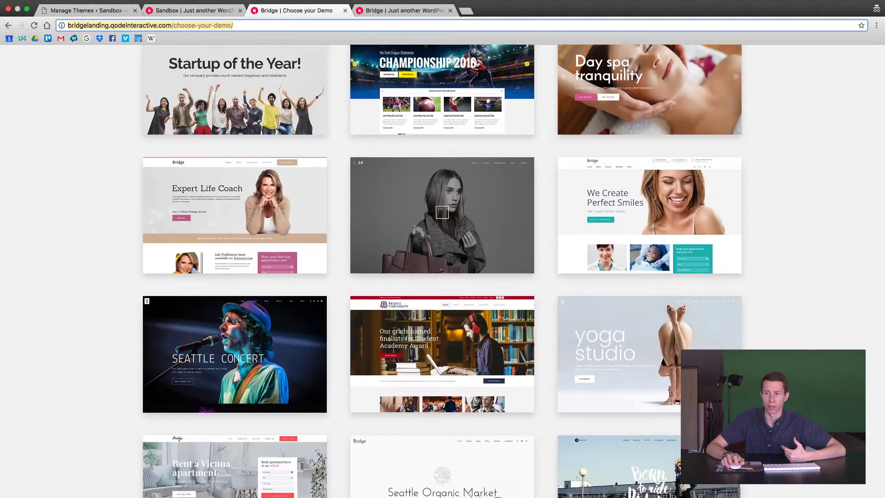
scroll(443, 276, "down", 15)
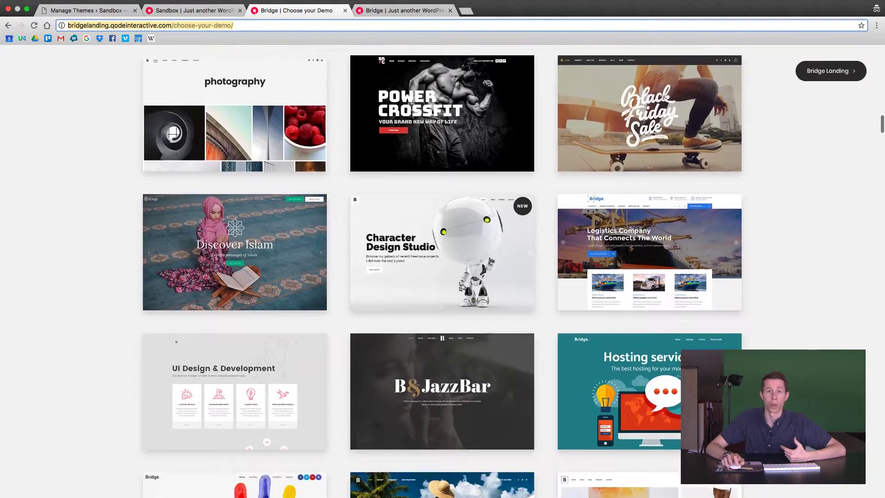
scroll(443, 277, "down", 14)
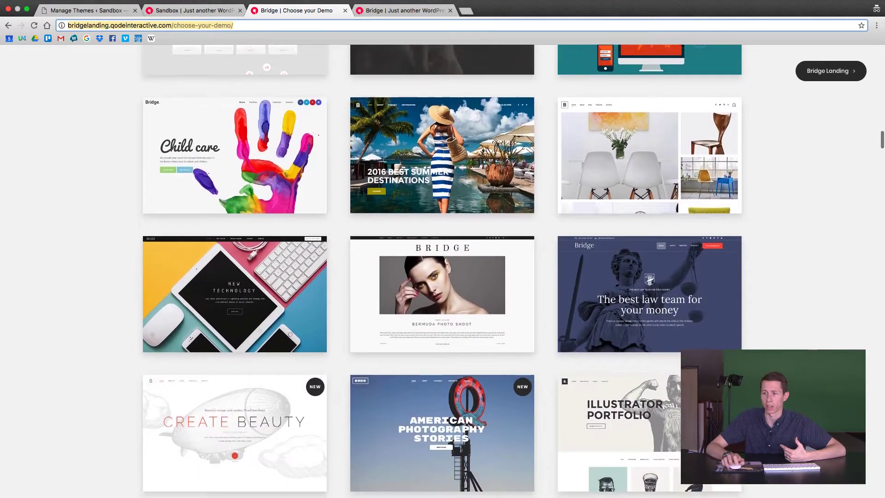
scroll(639, 249, "down", 10)
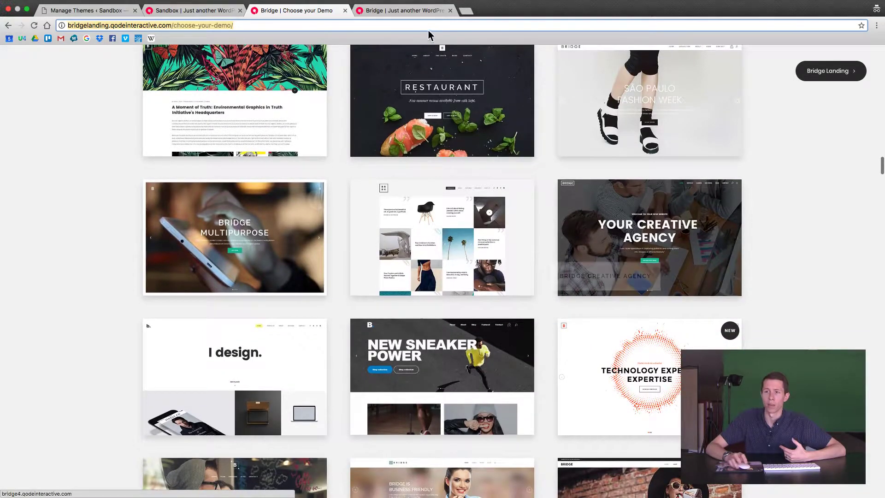
Examine the home page layout of the Bridge demo site at bridge2.qodeinteractive.com
left_click(401, 13)
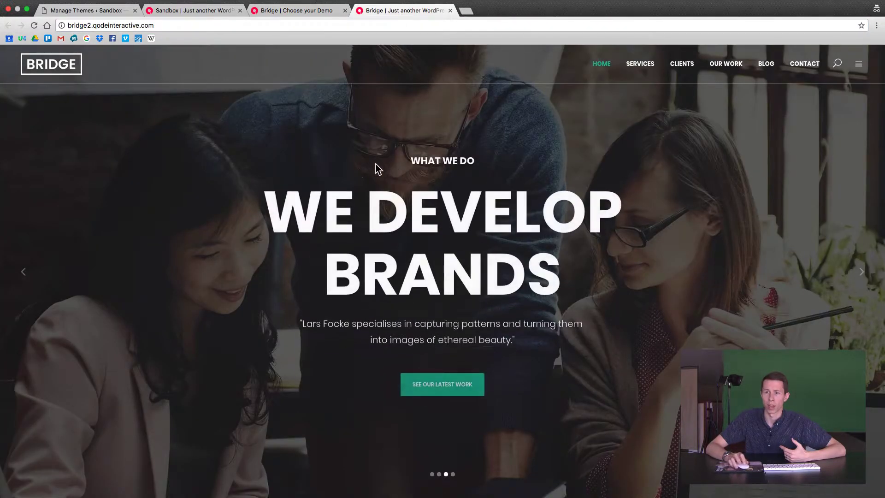
scroll(314, 165, "down", 10)
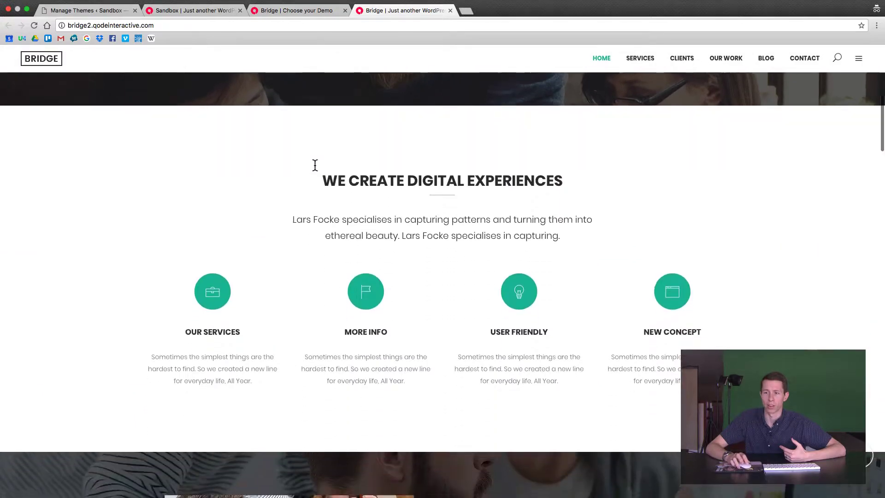
scroll(315, 167, "down", 4)
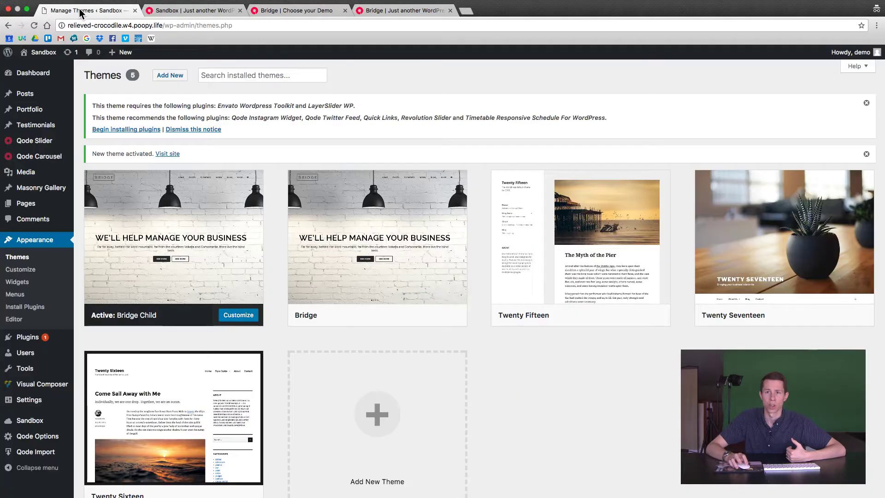
Return to the installed themes admin page and bulk-install all seven plugins required or recommended by the Bridge theme
left_click(80, 13)
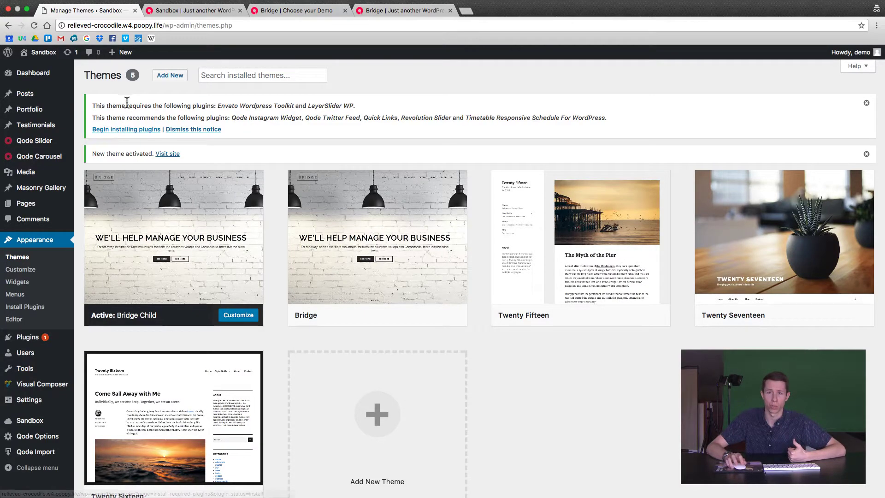
left_click(111, 131)
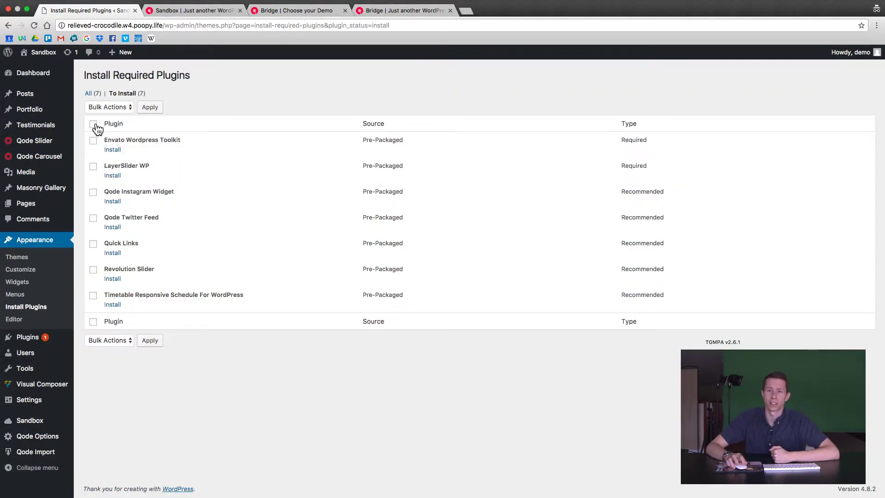
left_click(94, 124)
left_click(112, 108)
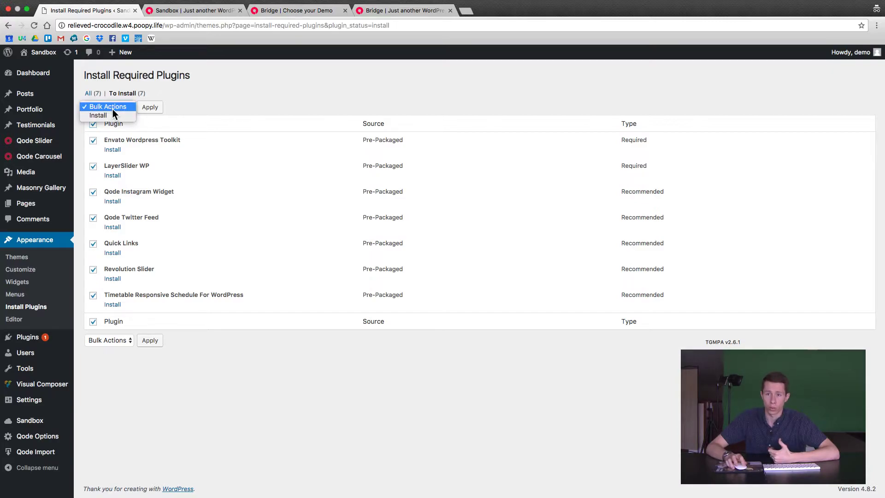
left_click(110, 114)
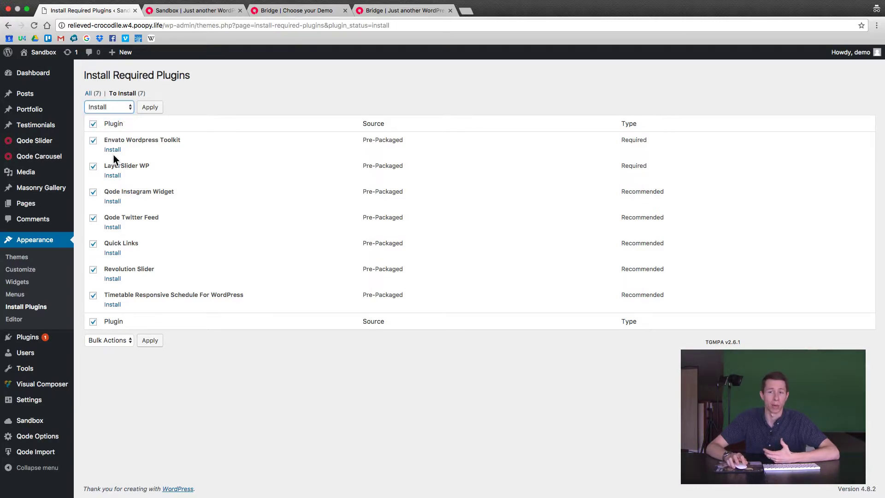
left_click(151, 110)
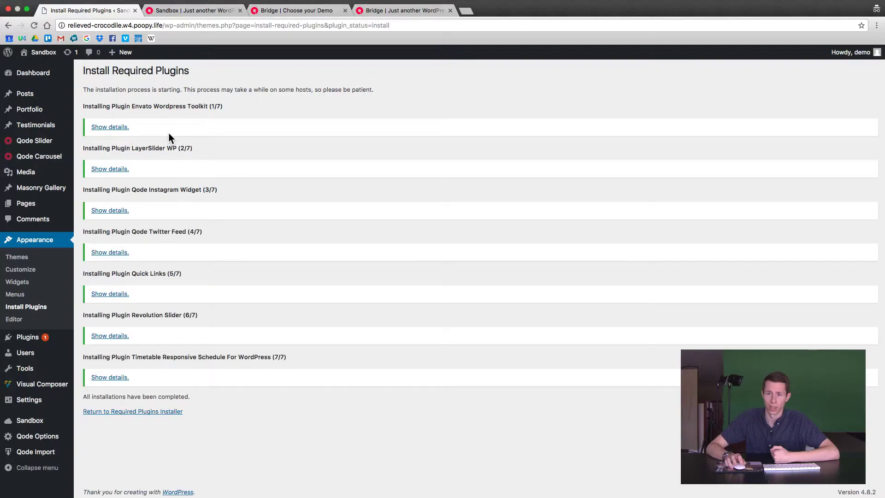
Return to the required plugins installer and run the bulk Activate action on all seven installed plugins
left_click(158, 417)
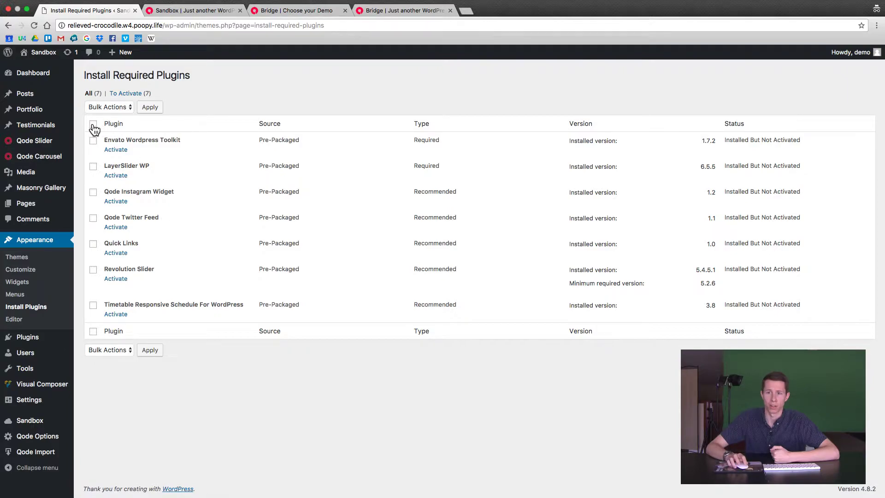
left_click(109, 108)
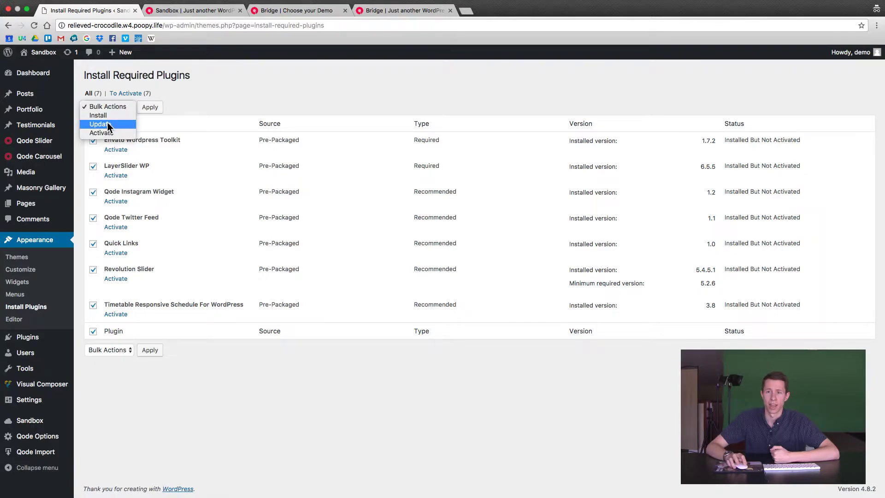
left_click(112, 132)
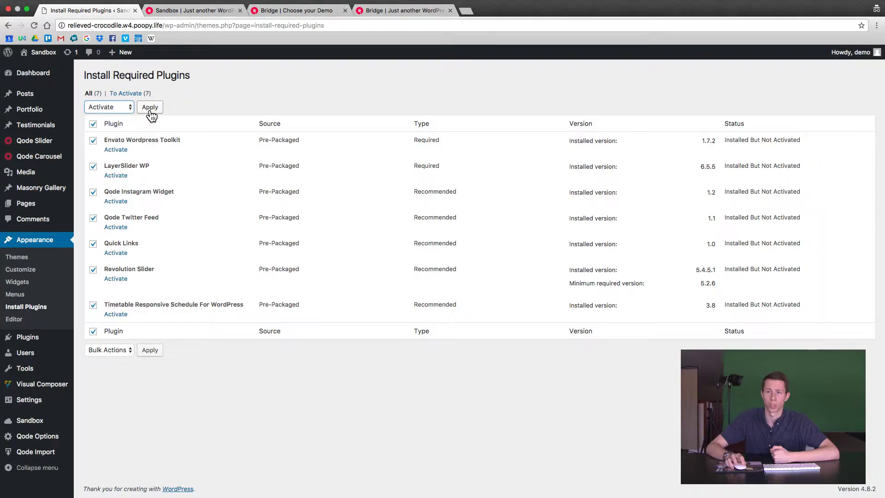
left_click(151, 108)
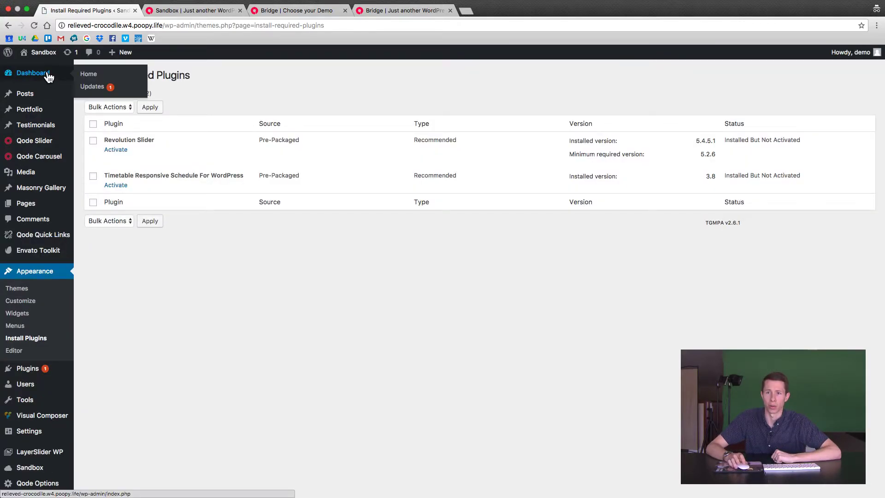
Bulk-activate the remaining Revolution Slider and Timetable Responsive Schedule For WordPress plugins
left_click(93, 124)
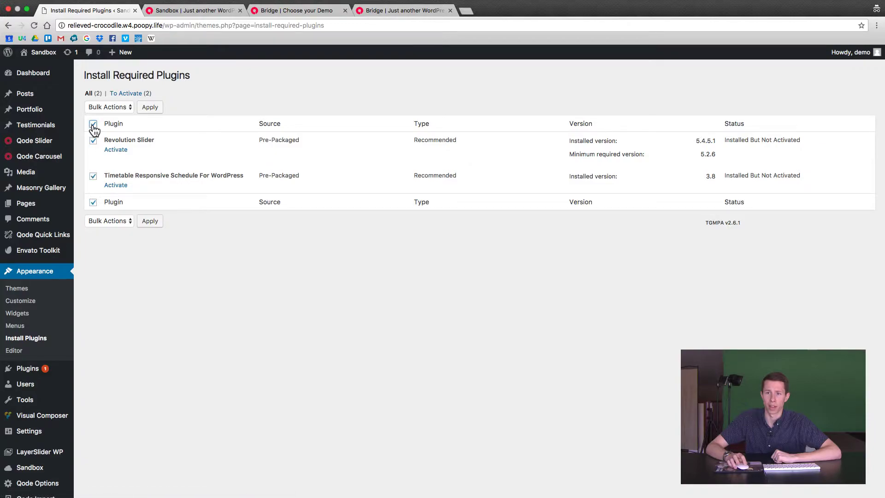
left_click(114, 109)
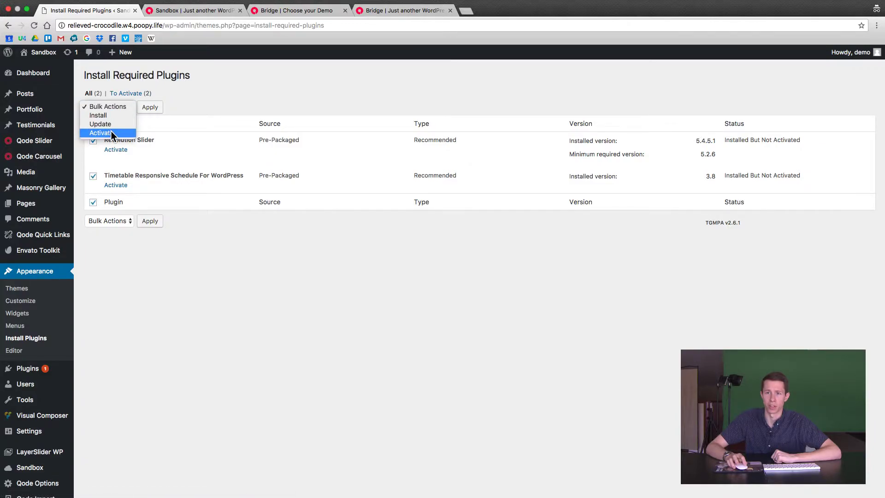
left_click(112, 131)
left_click(150, 108)
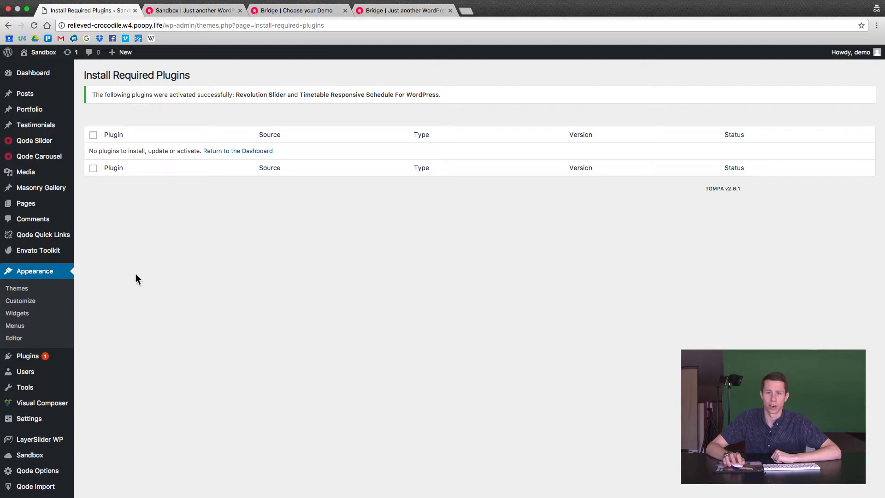
Open the Qode Import page for Bridge one-click import and view the choices of demo site
scroll(69, 350, "down", 1)
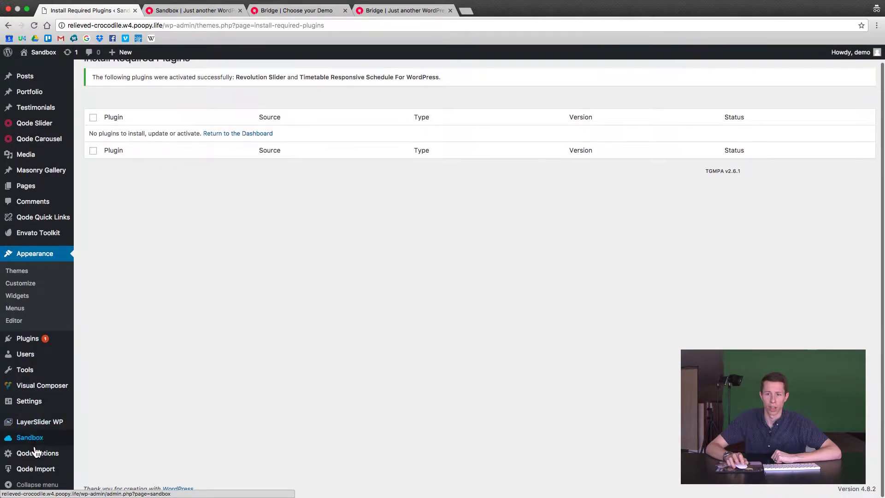
left_click(31, 474)
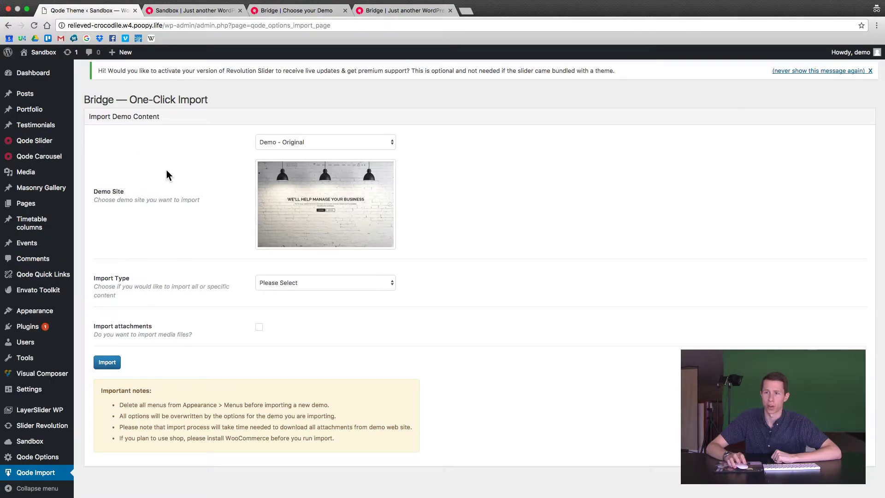
left_click(277, 142)
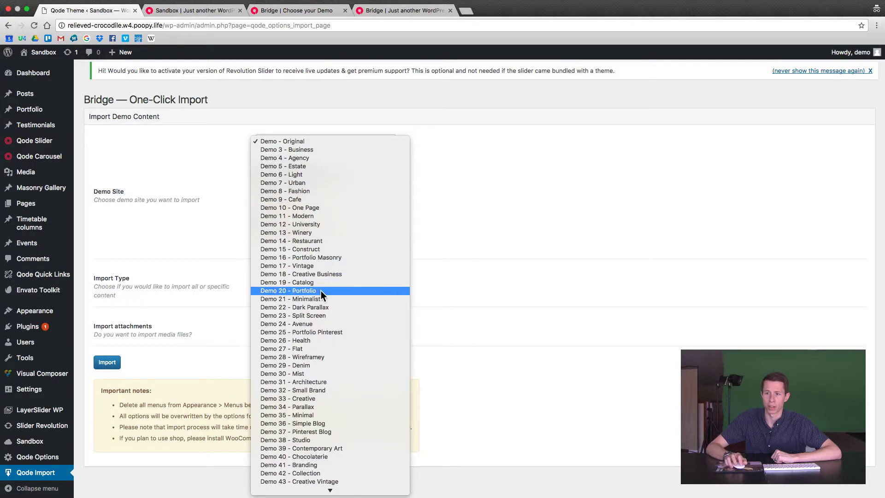
left_click(213, 147)
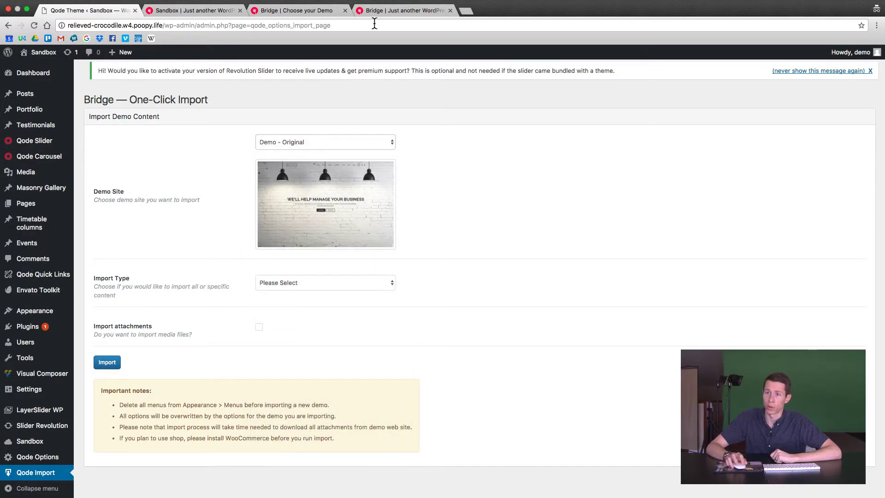
Check the demo number in the Bridge demo site's web address and choose New Demo 2 - Creative Agency as the demo site to import
left_click(403, 9)
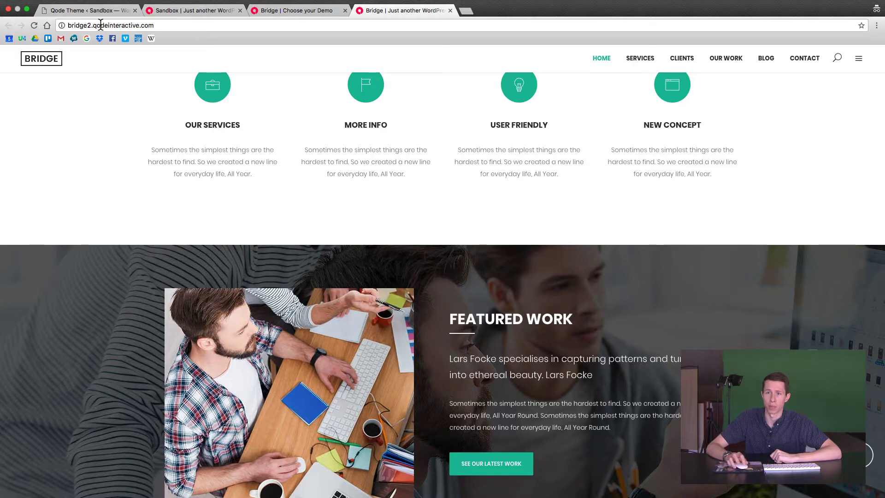
left_click_drag(91, 25, 87, 24)
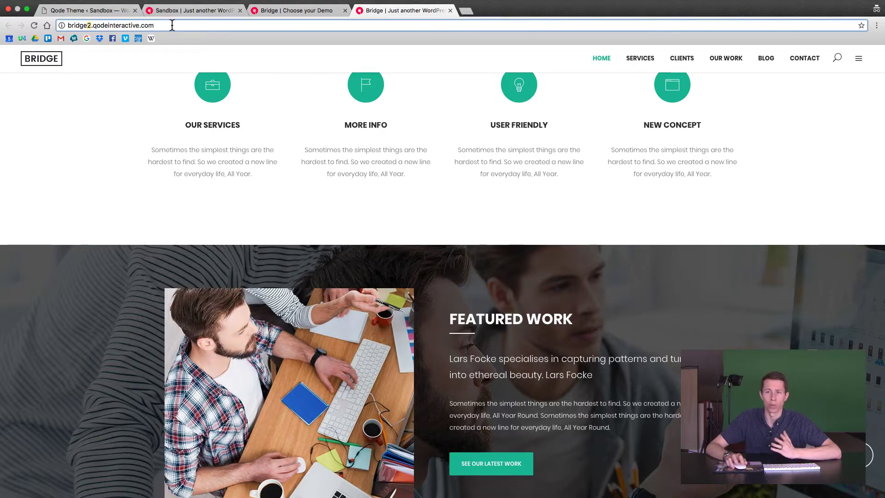
left_click(95, 9)
left_click(268, 144)
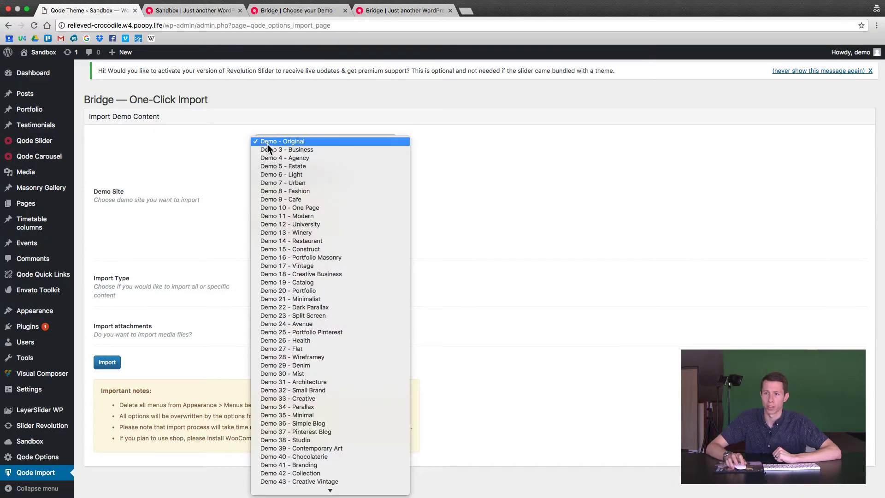
scroll(330, 302, "down", 15)
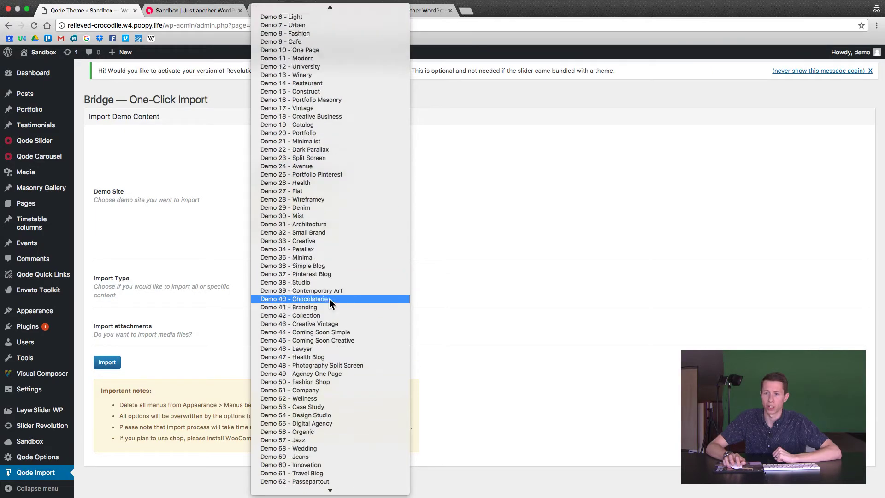
scroll(328, 298, "down", 5)
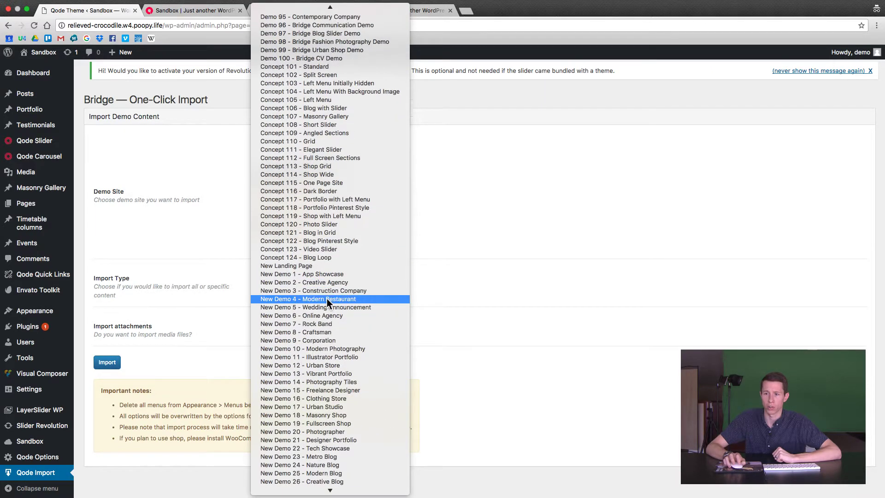
left_click(323, 283)
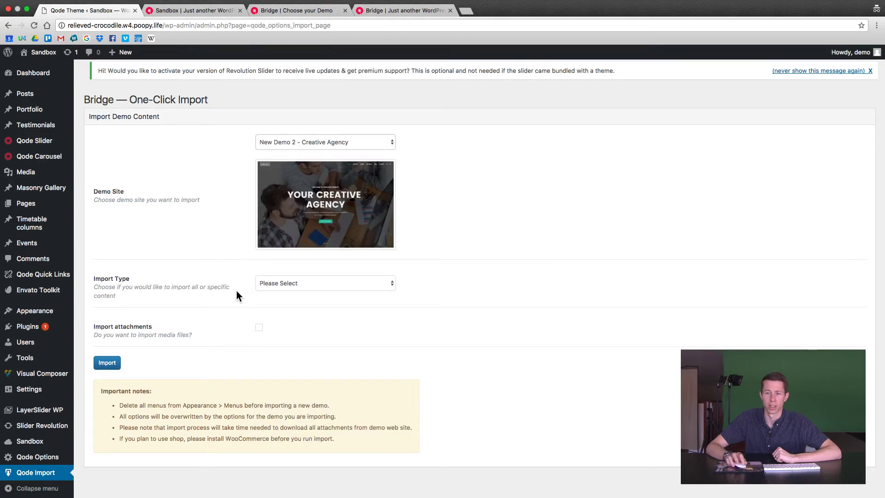
Set the import type to All and enable importing the attachments
left_click(283, 284)
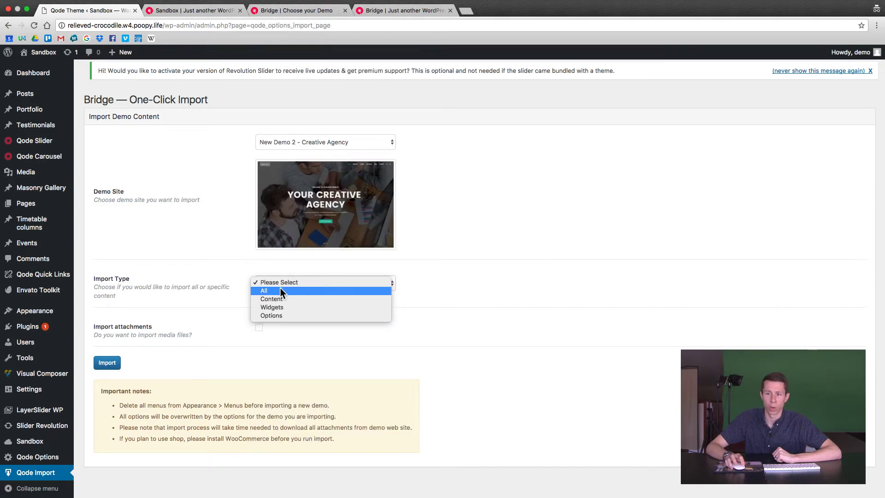
left_click(281, 291)
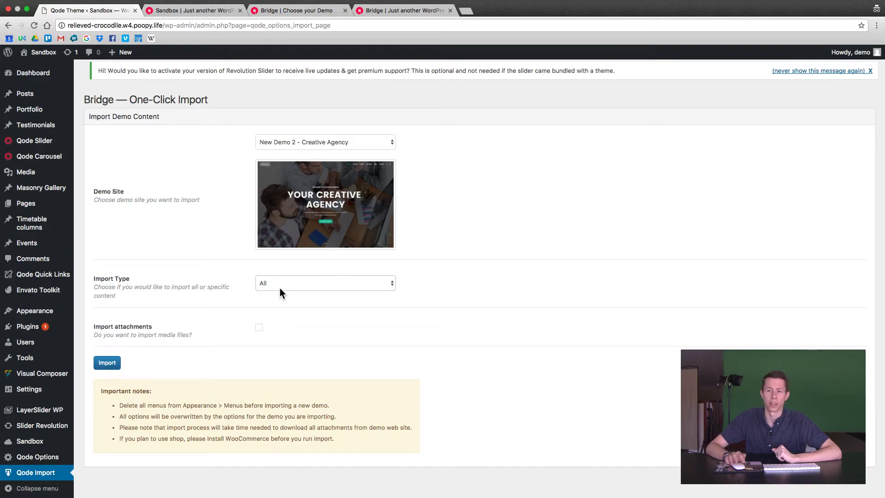
left_click(258, 328)
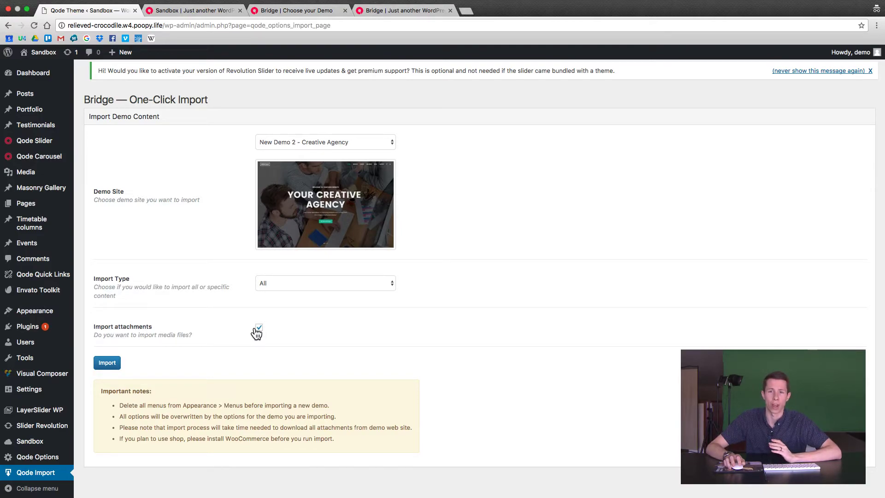
left_click(108, 363)
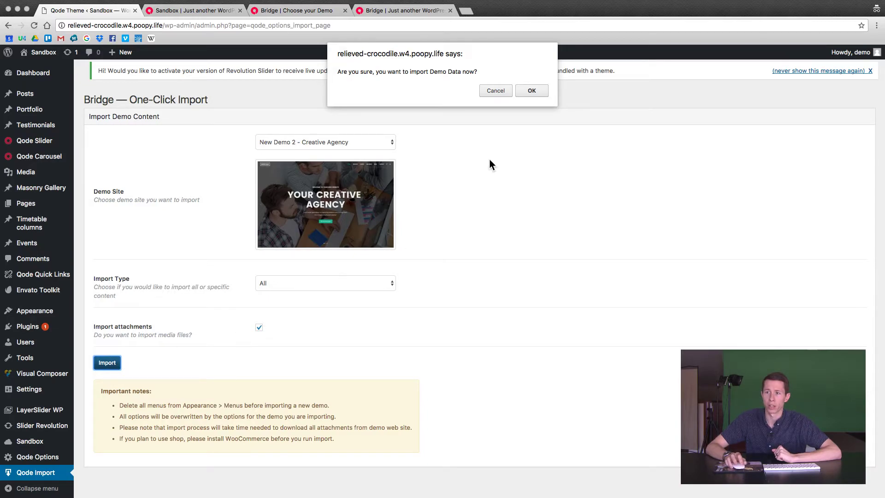
left_click(496, 90)
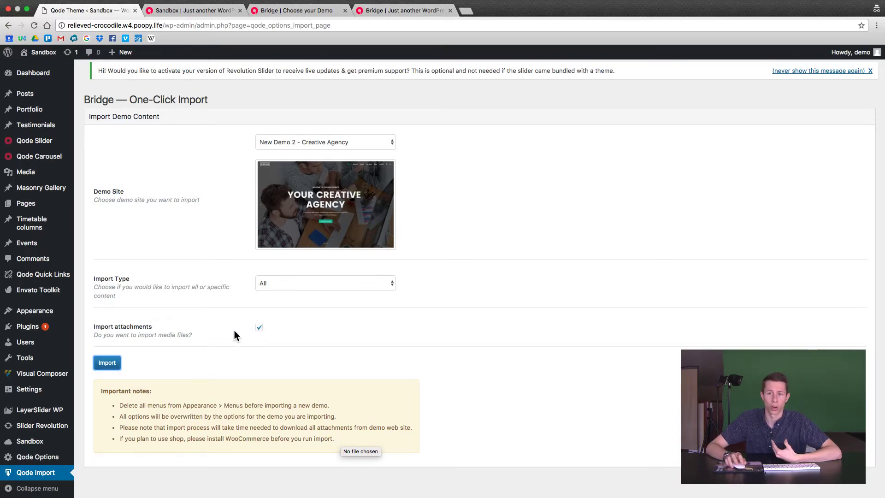
left_click(220, 331)
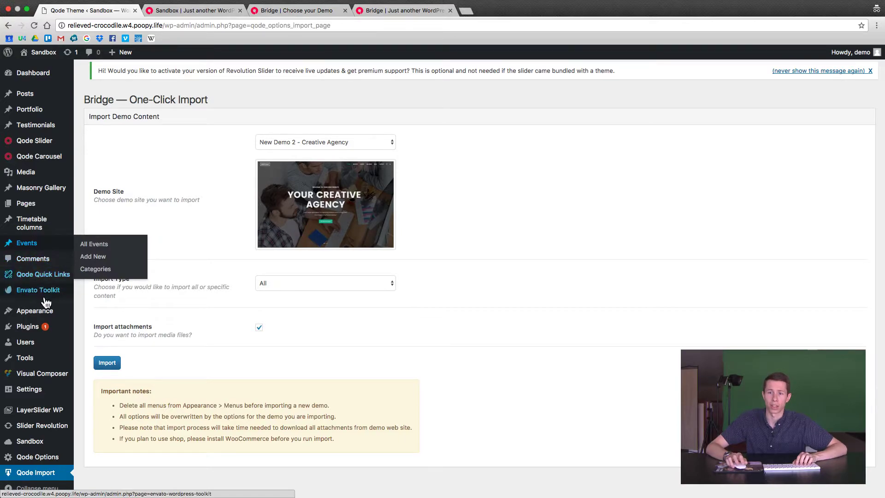
Open the plugins page in a separate browser tab, search the plugin directory for "contact form 7" and install the Contact Form 7 plugin
left_click(25, 328, "super")
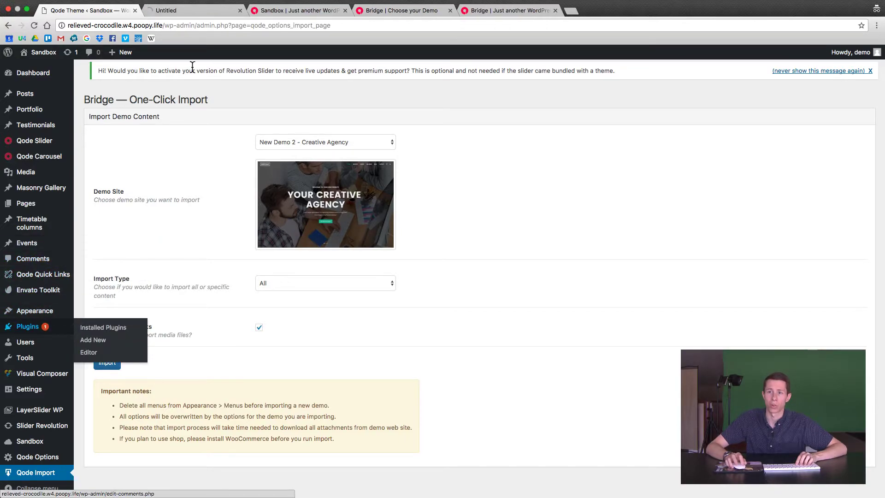
left_click(166, 12)
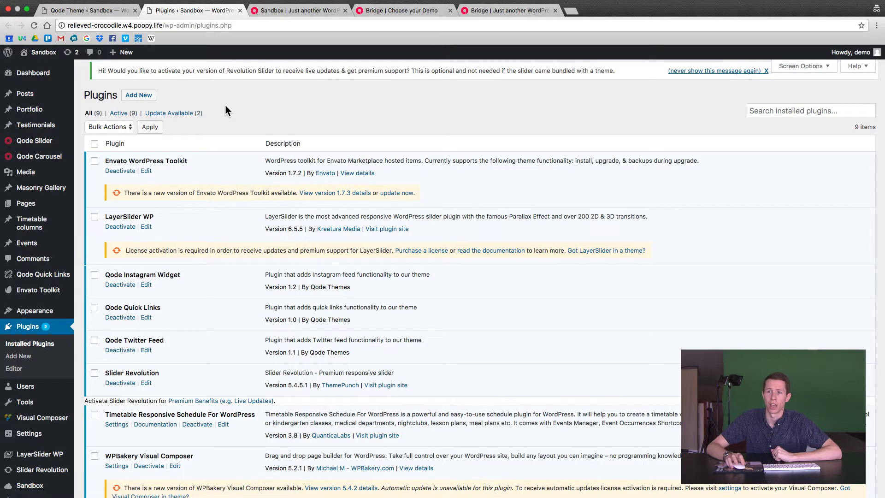
left_click(146, 98)
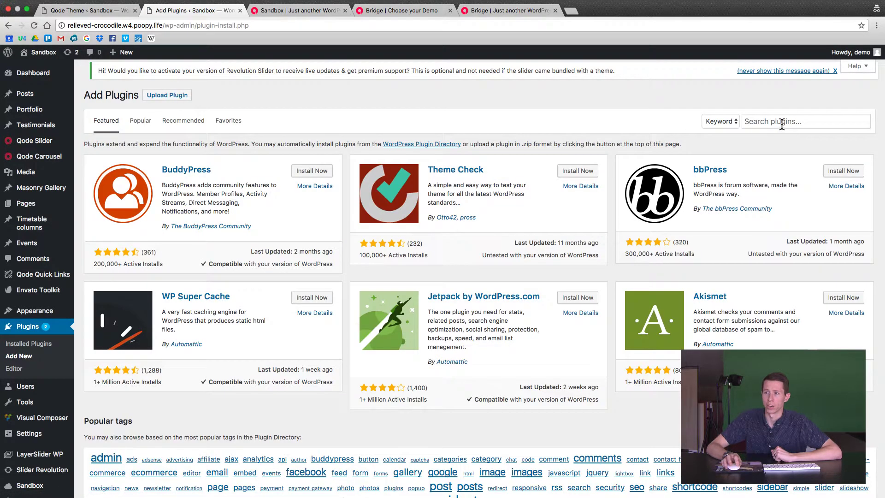
left_click(782, 122)
type("contac")
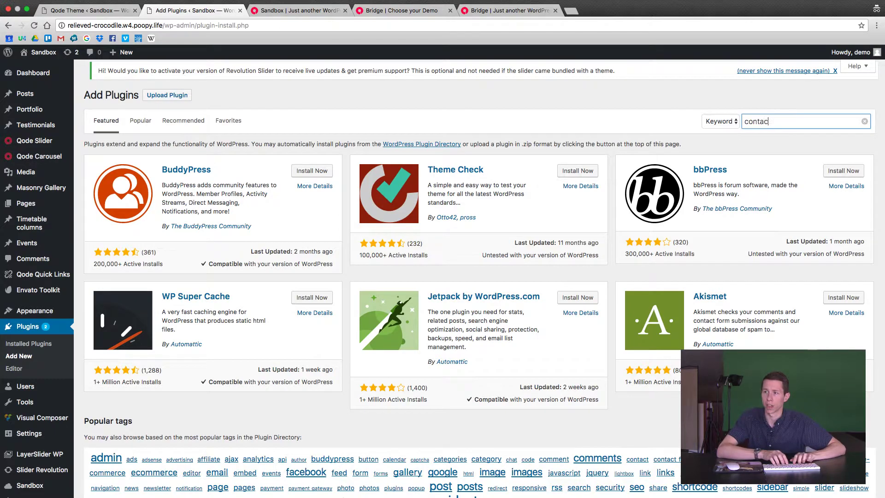
type("t for")
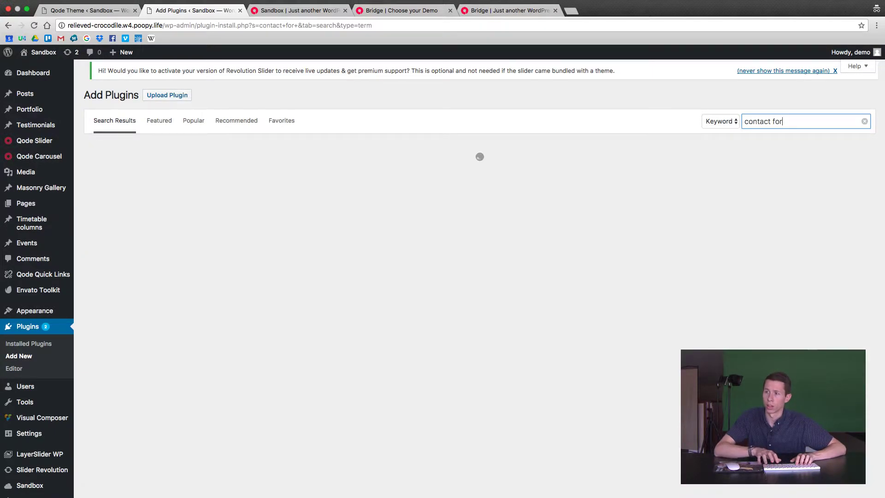
type("m 7")
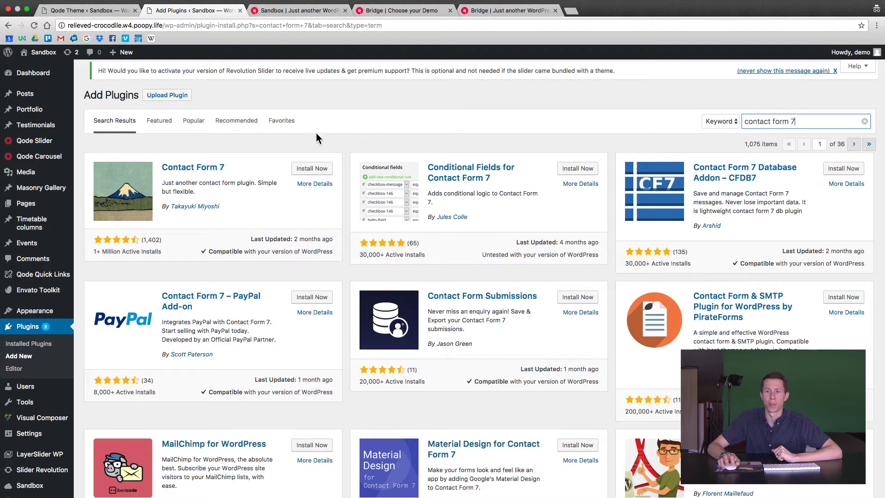
left_click(312, 169)
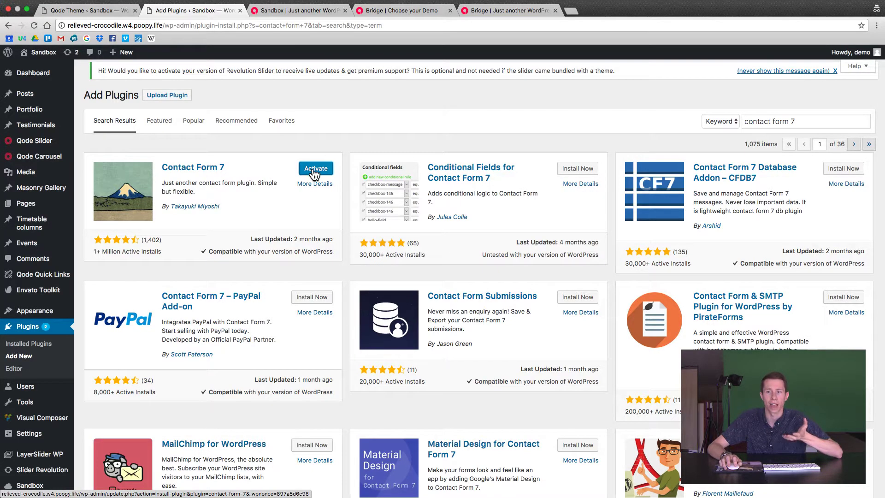
Activate the newly installed Contact Form 7 plugin
left_click(314, 170)
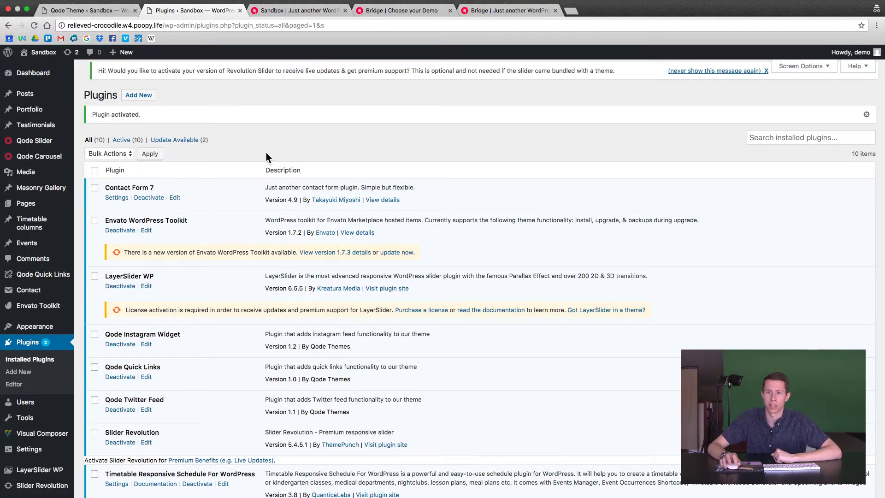
Search the plugin directory for "woocommerce", install and activate the WooCommerce plugin, and skip its store setup wizard
left_click(147, 95)
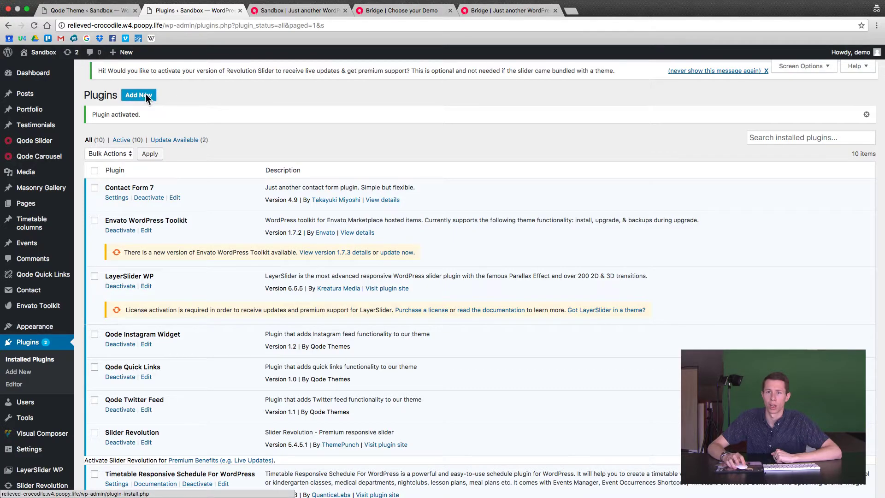
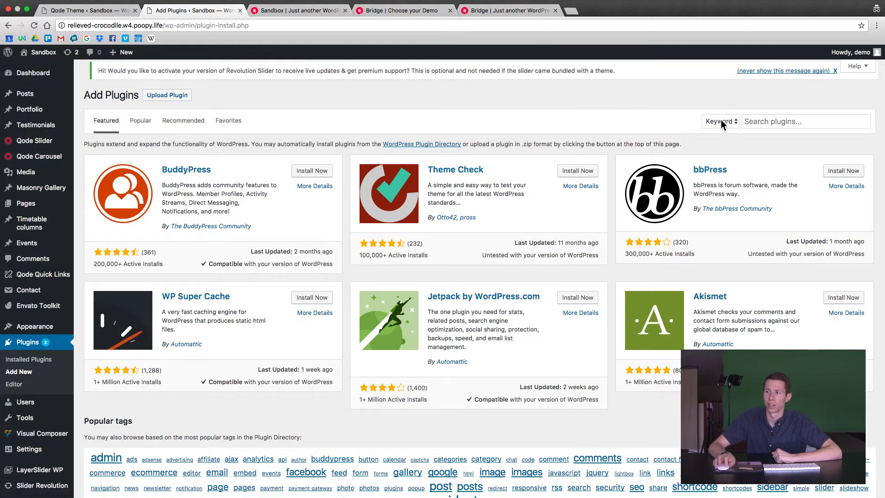
left_click(774, 120)
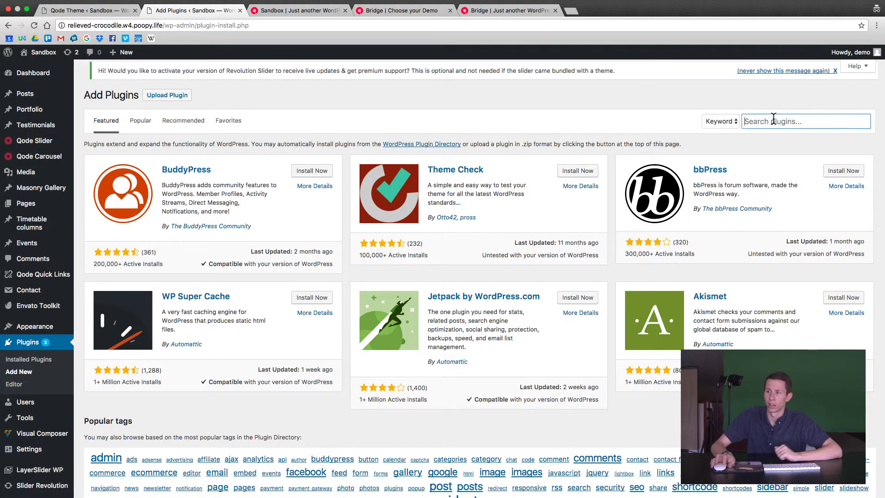
type("woocommerce")
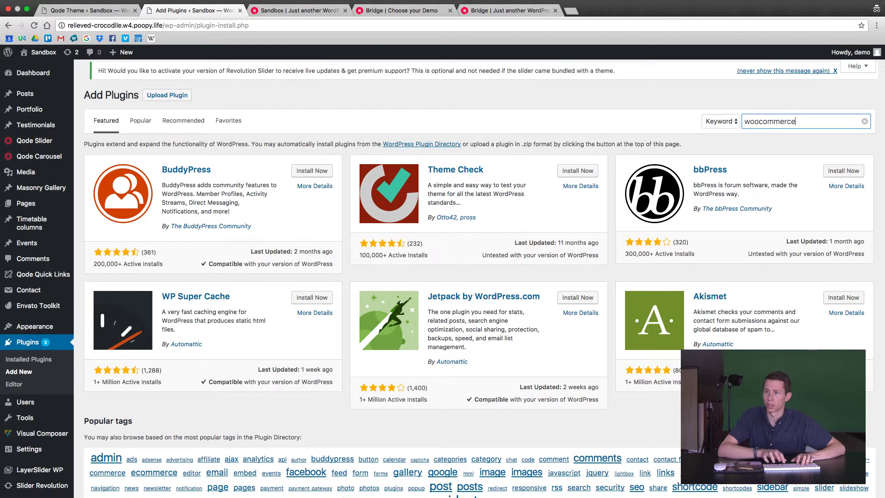
key("Return")
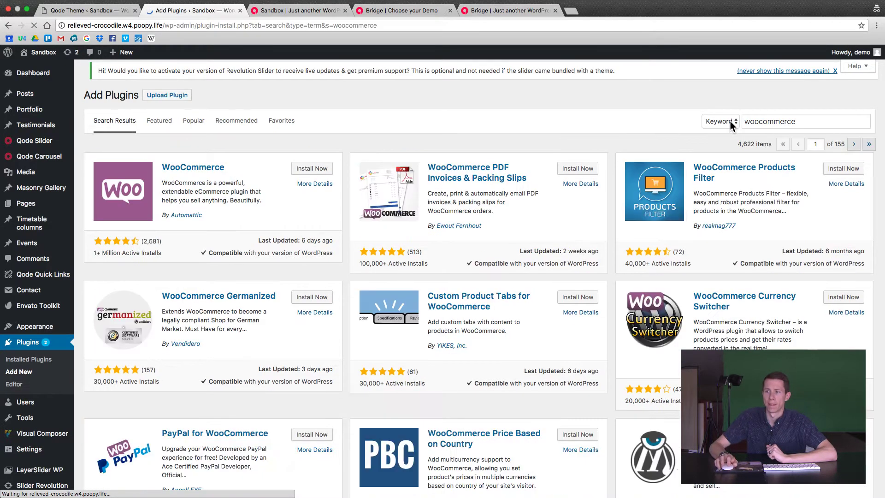
left_click(309, 169)
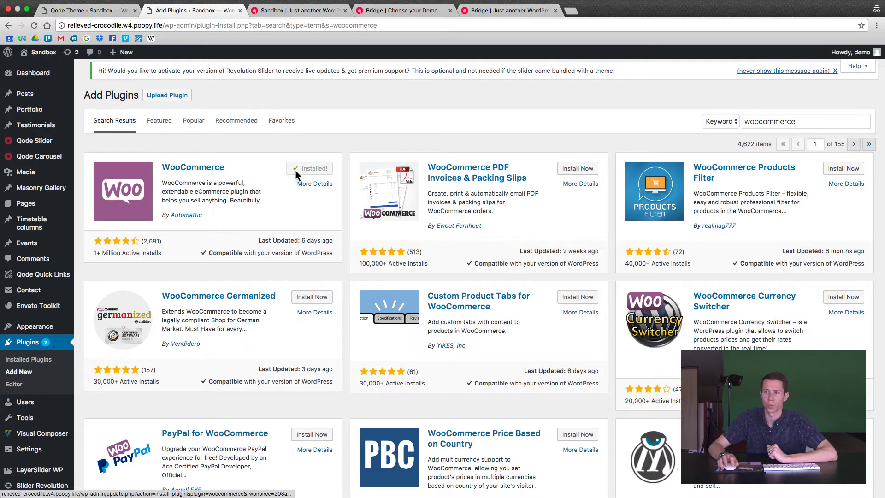
left_click(310, 174)
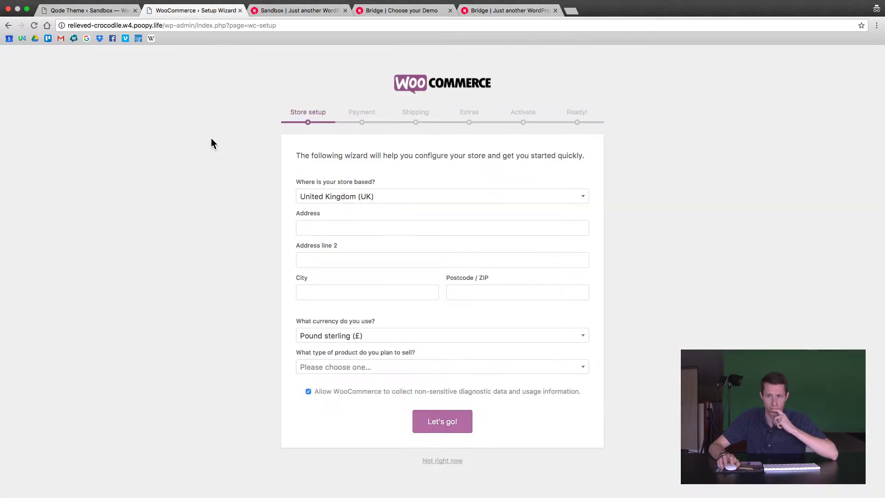
left_click(436, 461)
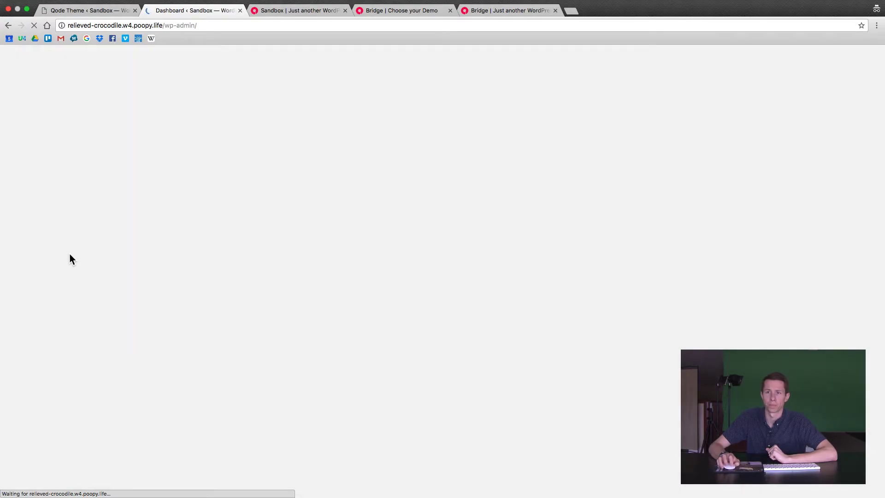
Return to the Bridge one-click import page and run the demo data import for New Demo 2 - Creative Agency
left_click(65, 11)
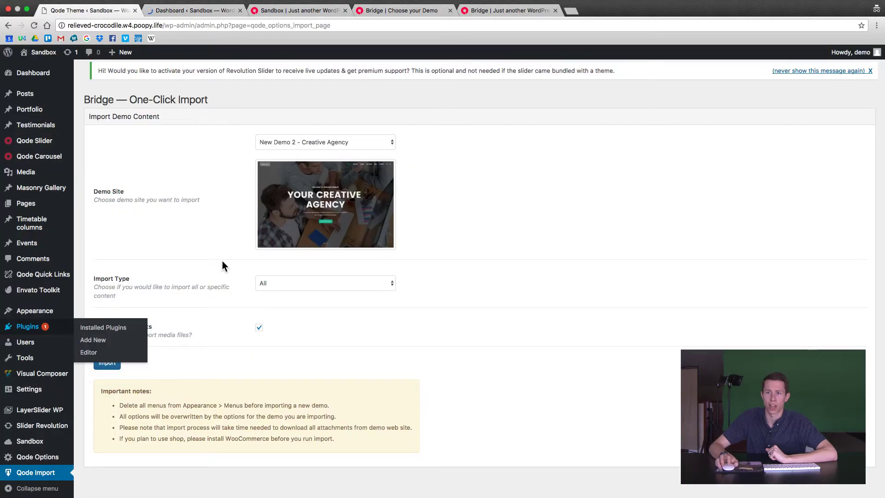
left_click(107, 363)
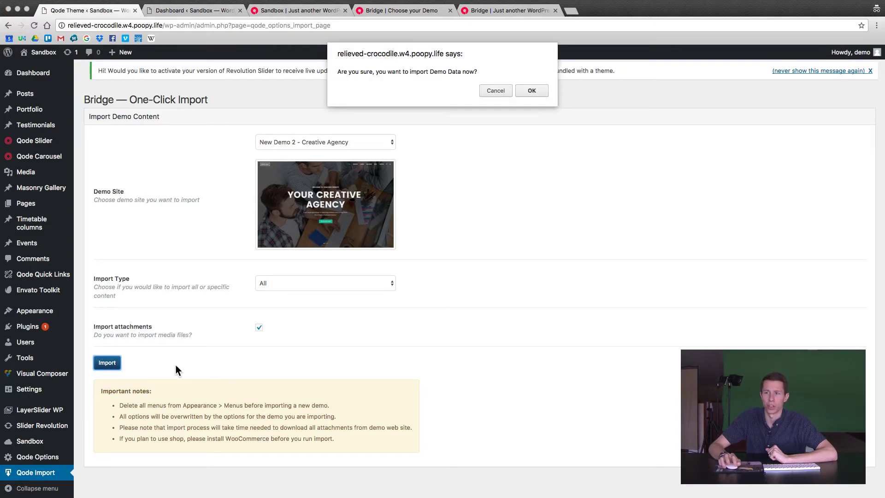
left_click(532, 90)
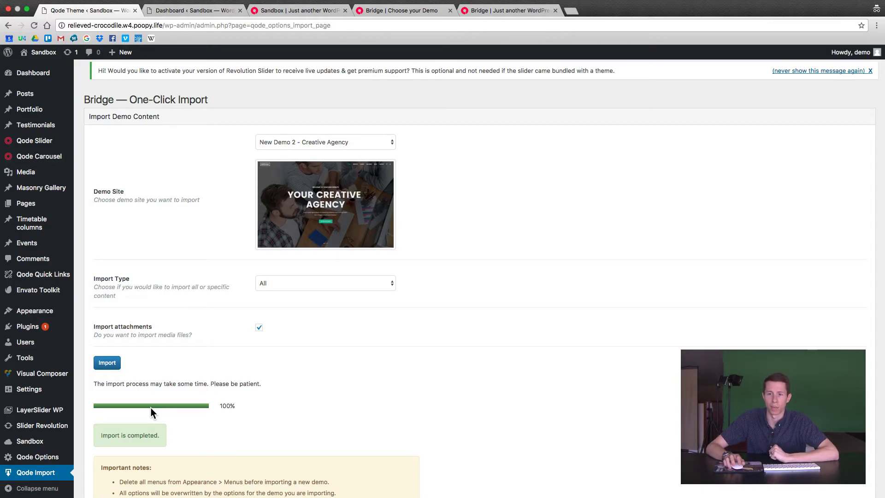
scroll(150, 411, "down", 1)
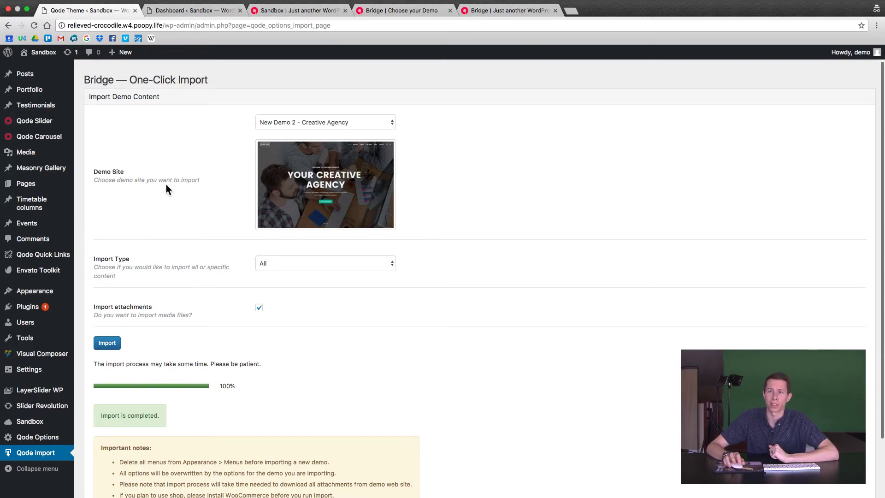
Reload the Sandbox site's front page and look through the imported home page down to the Featured Work section
left_click(275, 12)
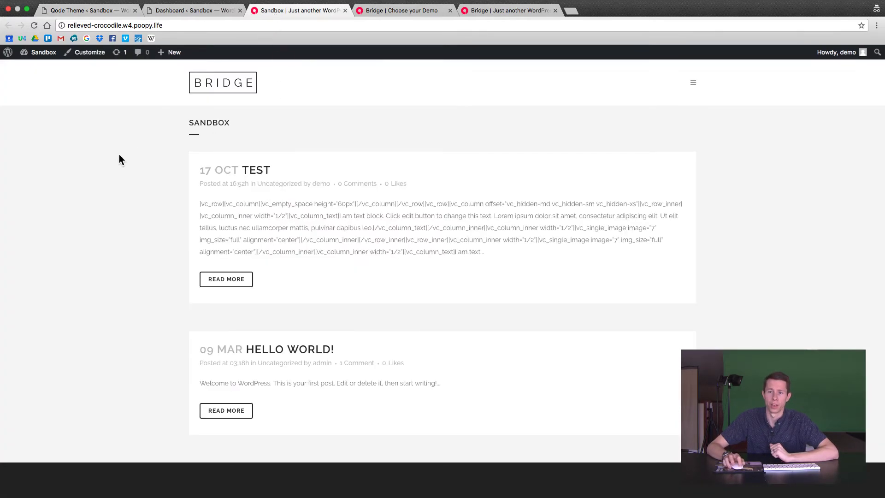
key("super+r")
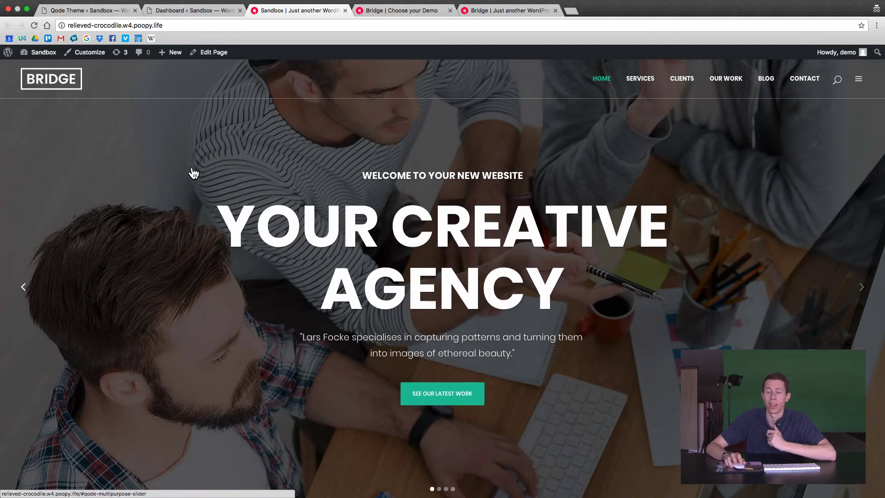
scroll(194, 174, "down", 3)
scroll(194, 174, "down", 10)
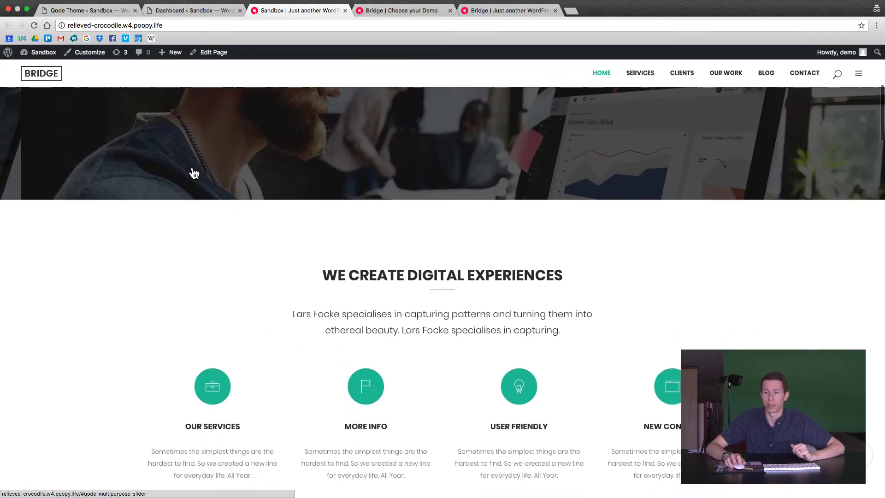
scroll(194, 173, "down", 5)
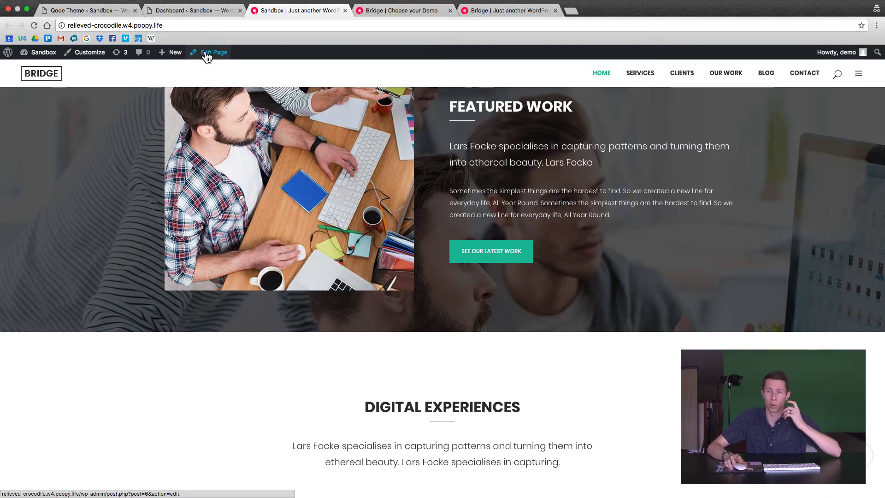
Open mesadigitalmarketing.com in a separate browser tab and look through its home page, including the pricing calculator and website portfolio
key("ctrl+t")
type("m")
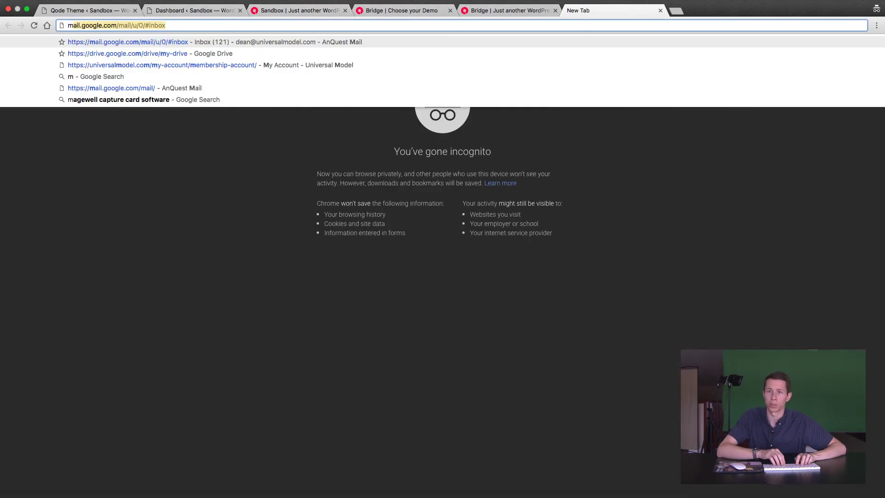
type("esadigita")
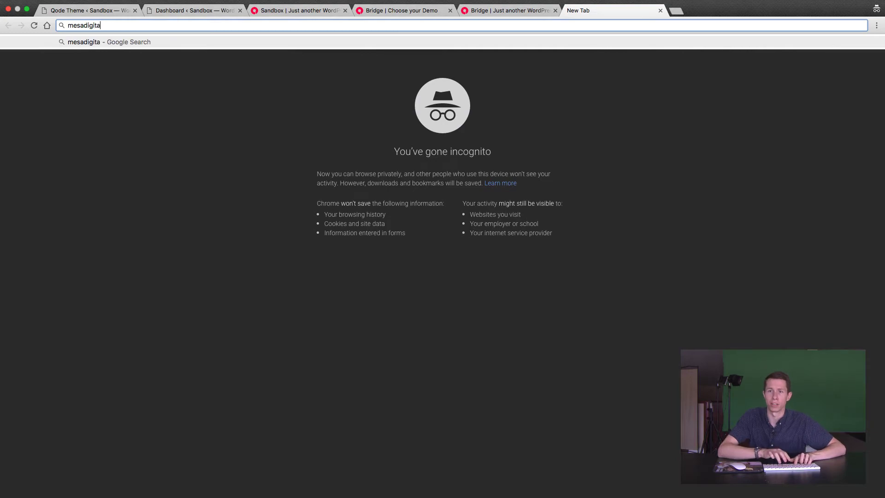
type("lmarketing.")
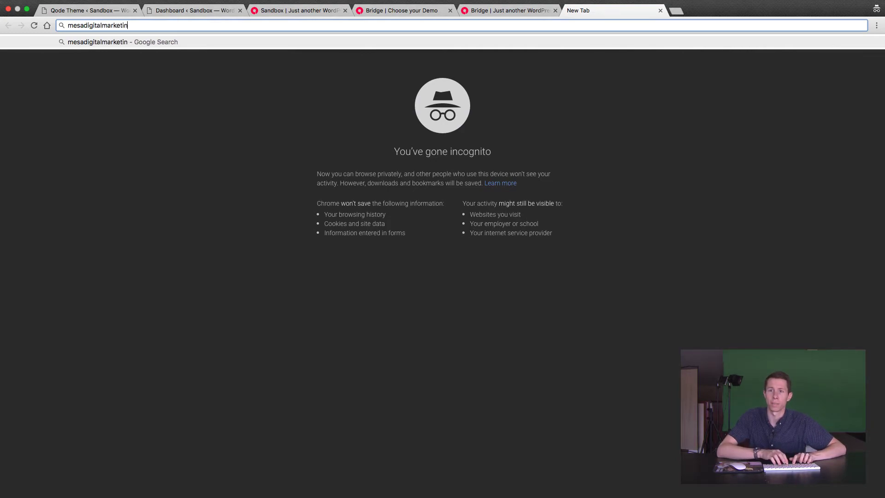
type("com")
key("Return")
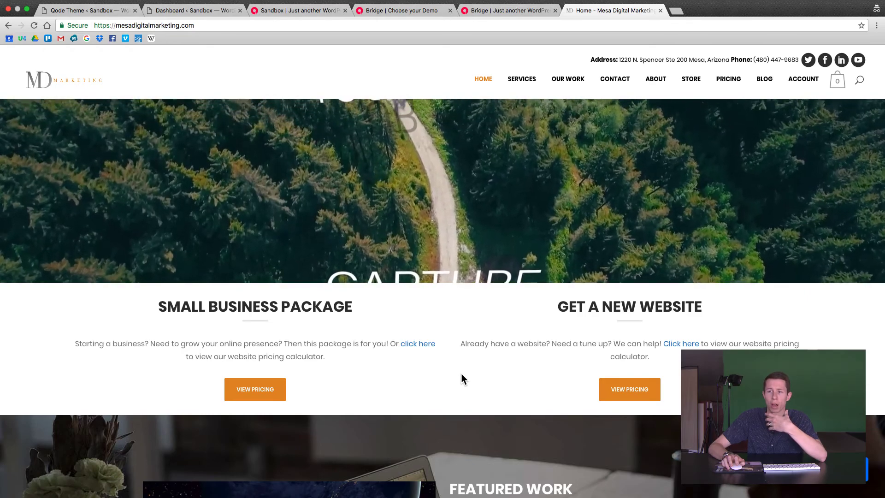
scroll(461, 375, "down", 10)
scroll(461, 373, "down", 4)
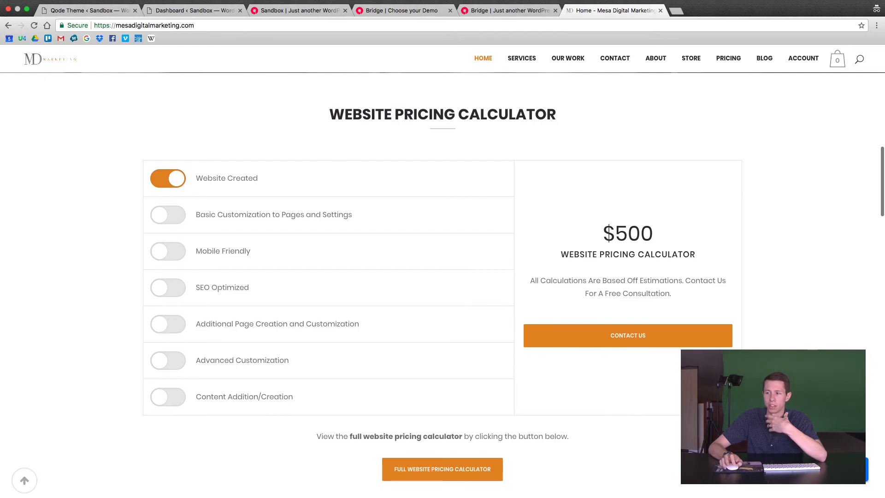
scroll(443, 284, "down", 7)
scroll(518, 369, "down", 8)
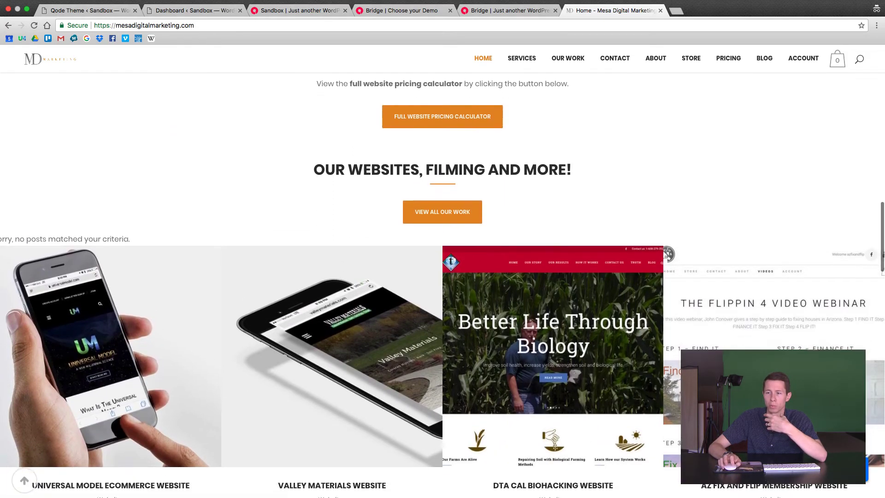
scroll(517, 370, "down", 2)
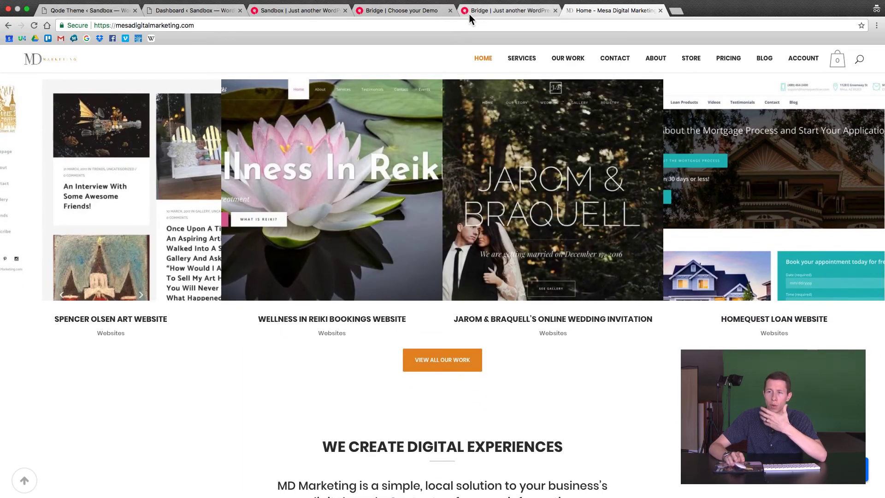
Return to the Sandbox site's home page and examine its portfolio grid and the counters below it
left_click(277, 10)
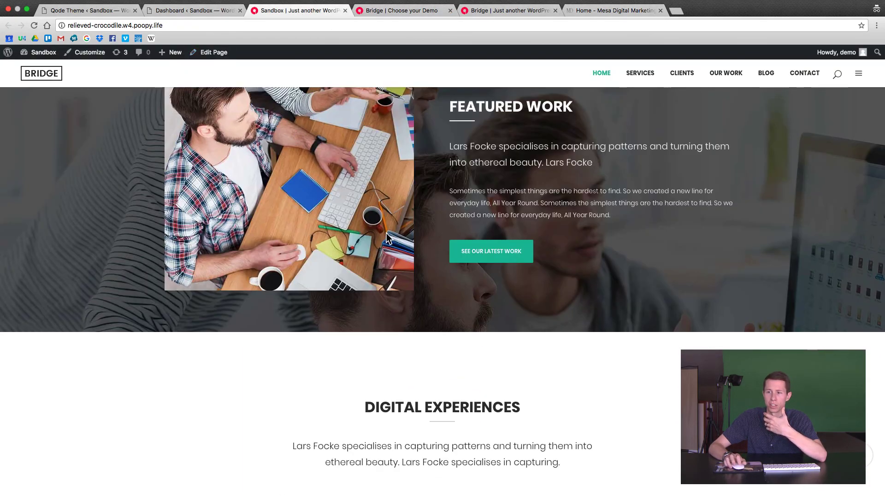
scroll(386, 233, "down", 11)
scroll(386, 235, "down", 3)
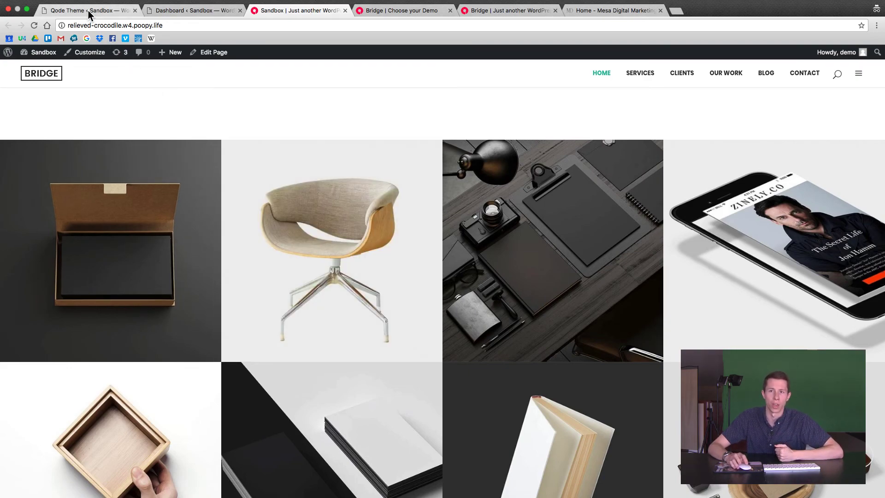
scroll(318, 257, "down", 2)
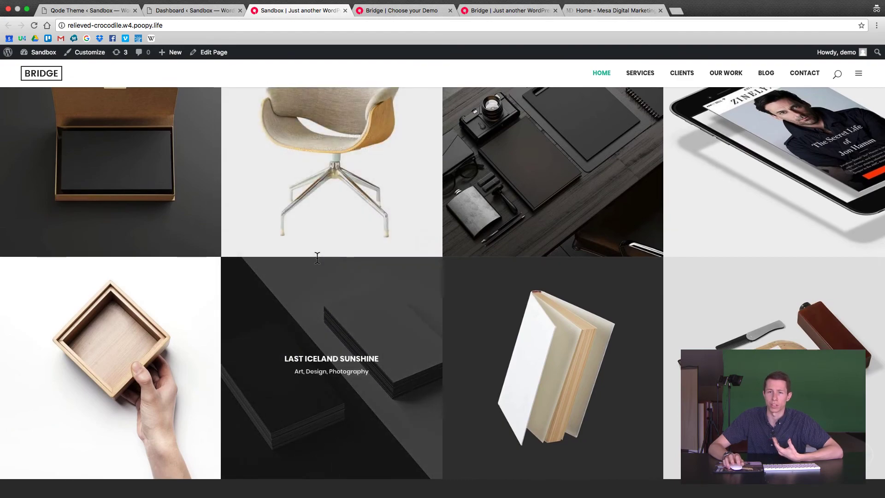
scroll(266, 226, "down", 2)
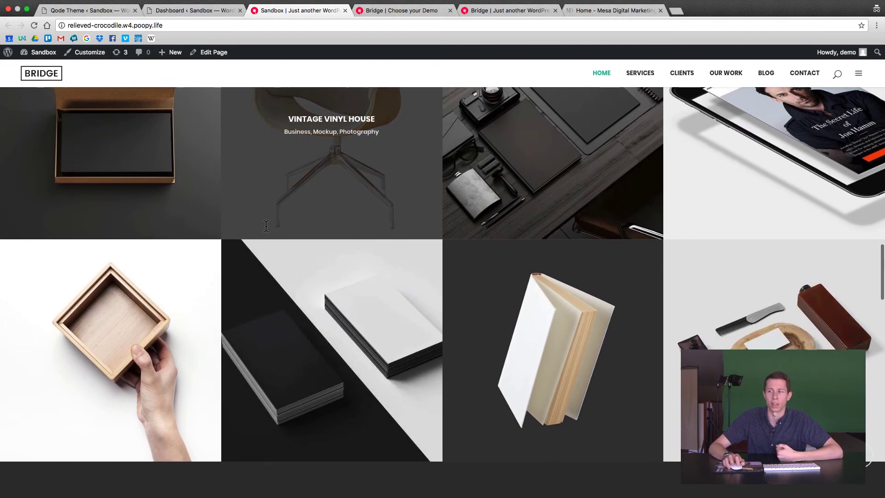
scroll(263, 224, "down", 3)
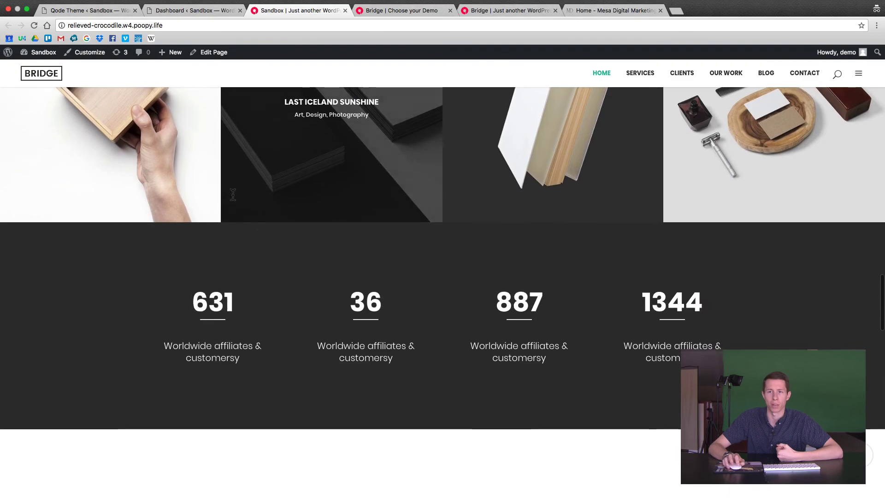